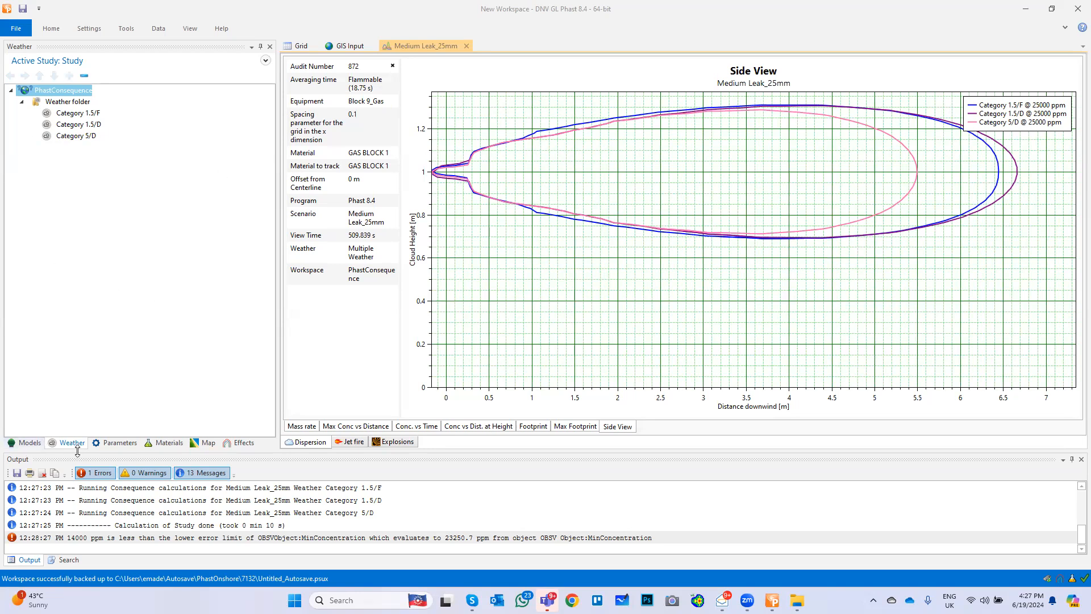
Review the Category 1.5/F weather's wind speed and Pasquill stability options, and read the help page's stability table
{"action": "double_click", "coordinate": [78, 118]}
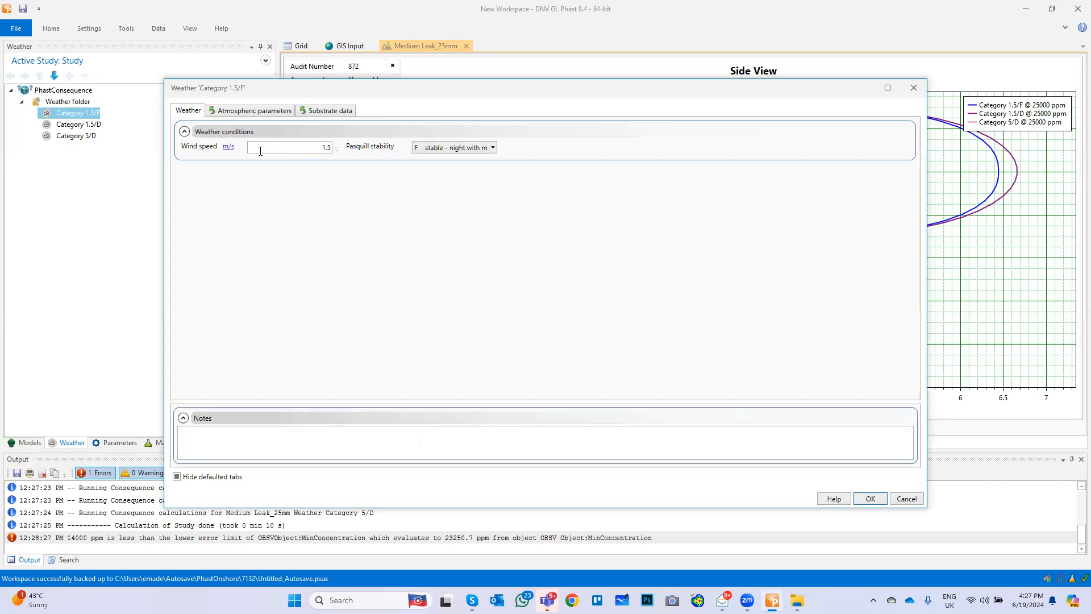
{"action": "left_click", "coordinate": [492, 149]}
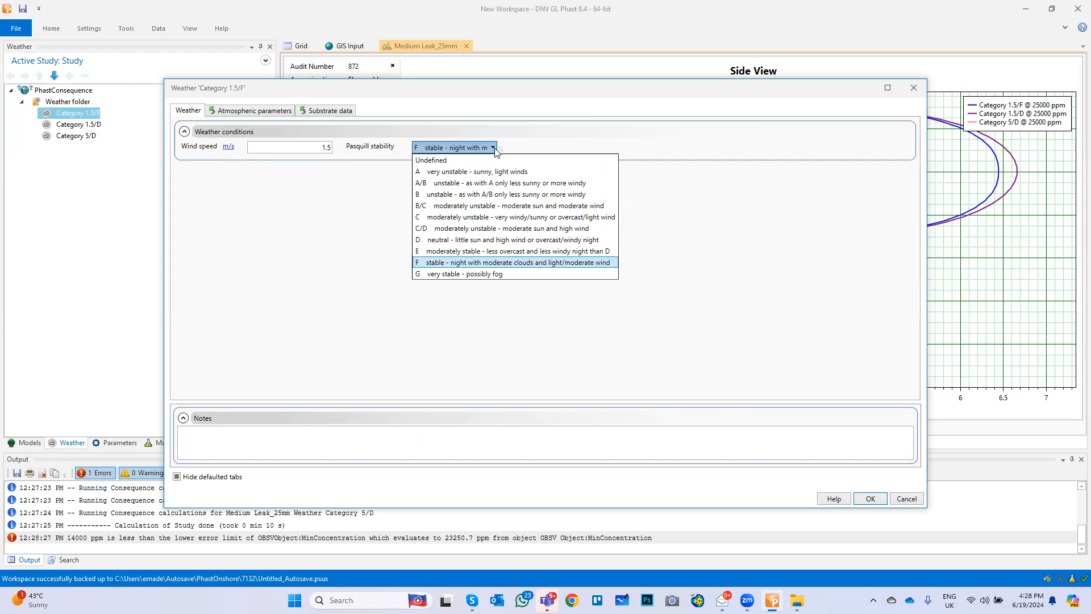
{"action": "left_click", "coordinate": [541, 147]}
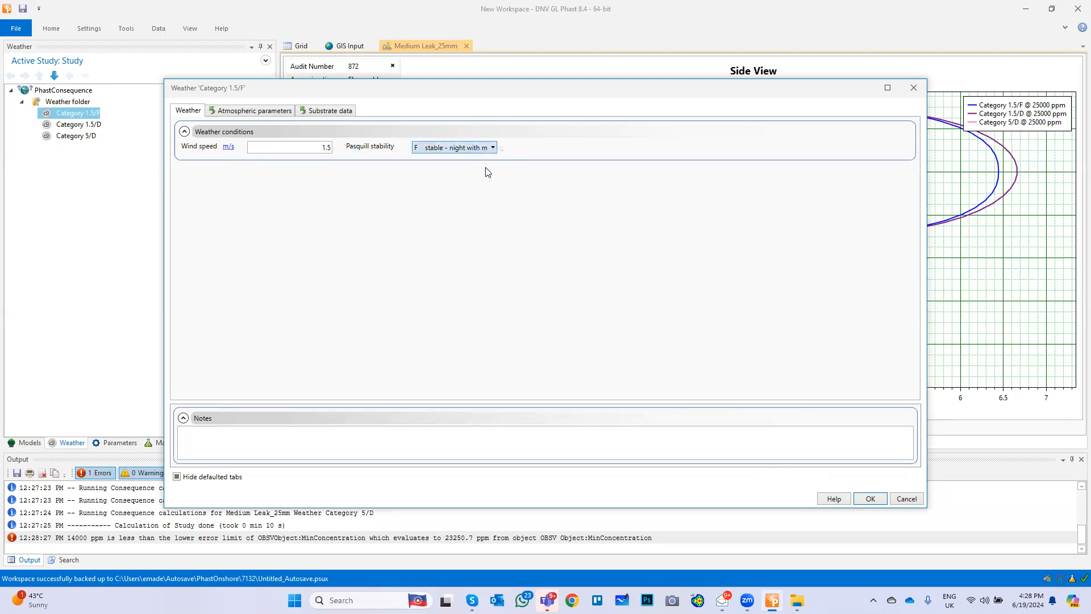
{"action": "left_click", "coordinate": [834, 498]}
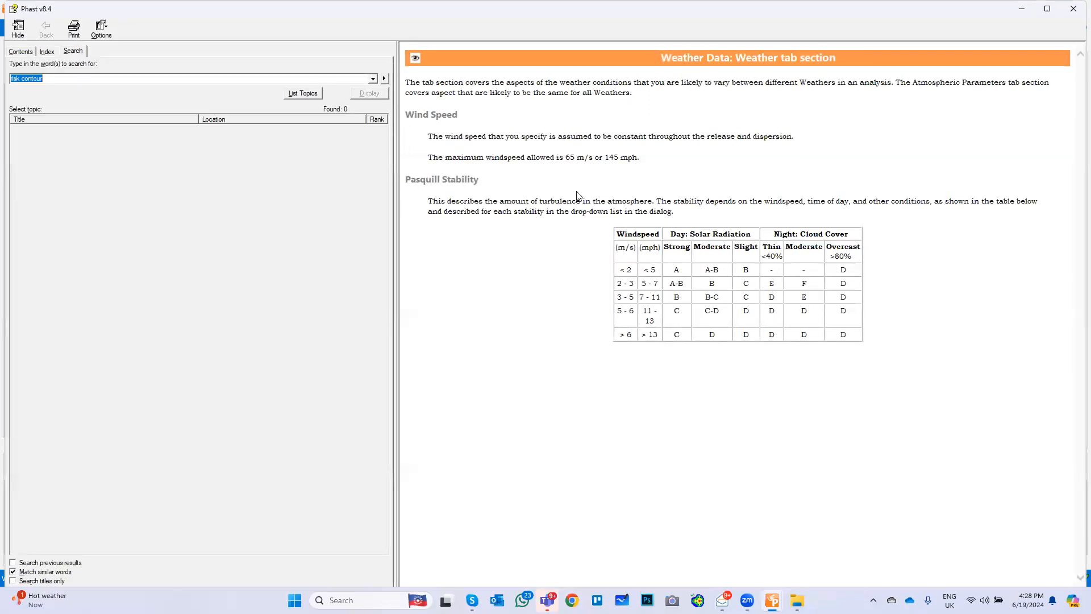
{"action": "left_click", "coordinate": [564, 153]}
{"action": "left_click", "coordinate": [1073, 8]}
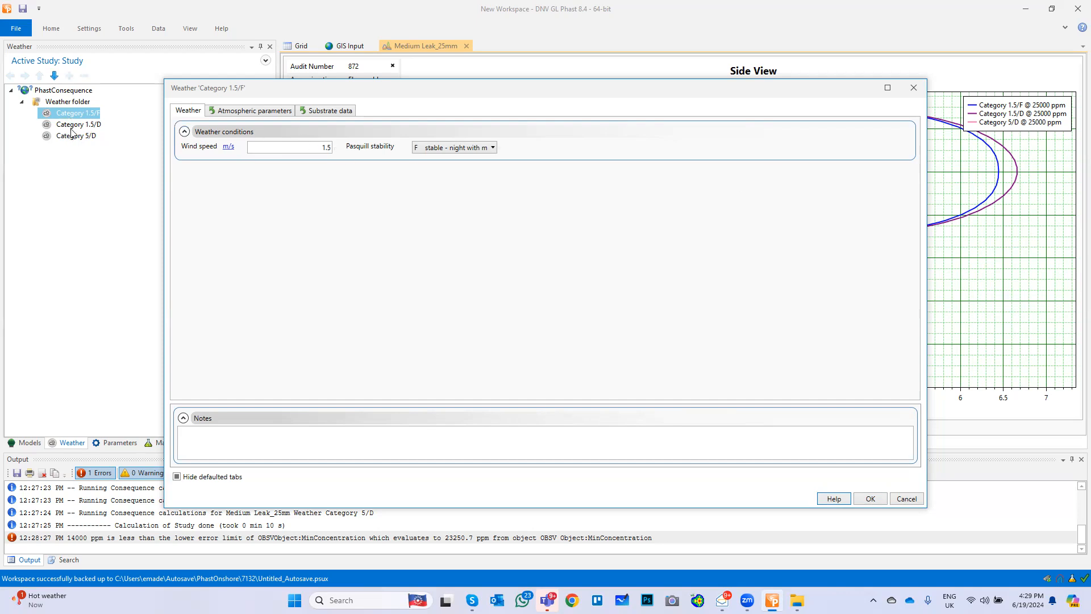
{"action": "left_click", "coordinate": [913, 89]}
Delete the Category 5/D and Category 1.5/D weathers from the weather folder, along with their calculation results
{"action": "left_click", "coordinate": [80, 125]}
{"action": "left_click", "coordinate": [83, 137]}
{"action": "right_click", "coordinate": [82, 138]}
{"action": "left_click", "coordinate": [111, 199]}
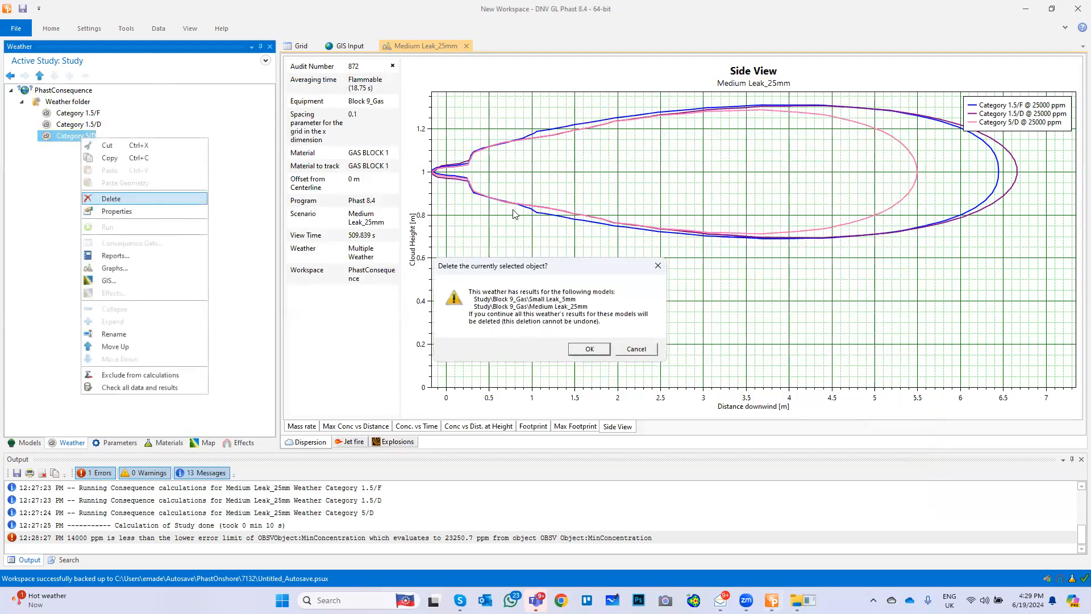
{"action": "left_click", "coordinate": [589, 348]}
{"action": "left_click", "coordinate": [93, 123]}
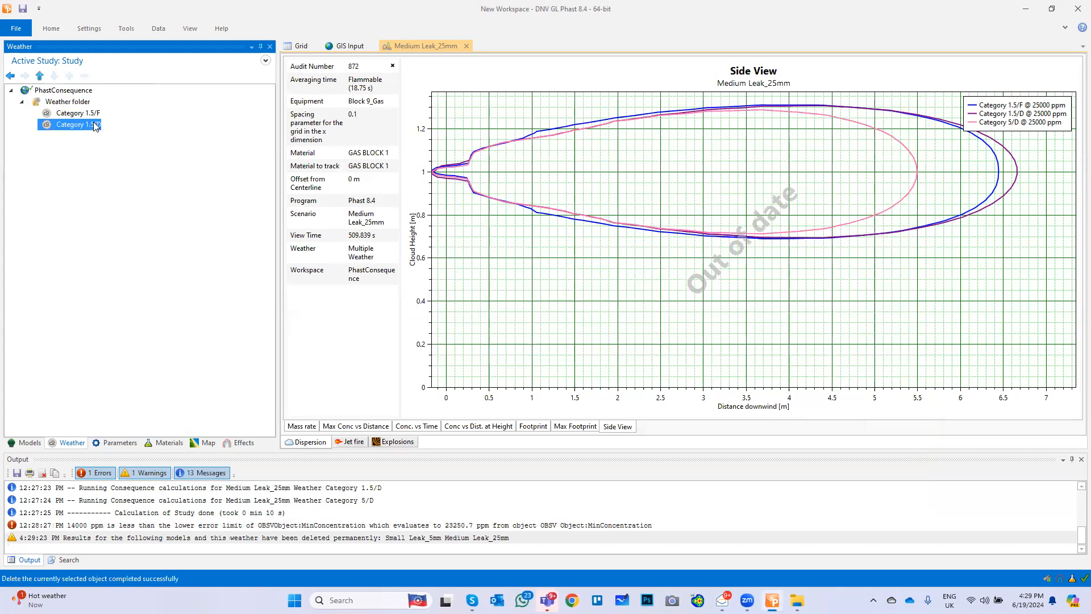
{"action": "right_click", "coordinate": [93, 123]}
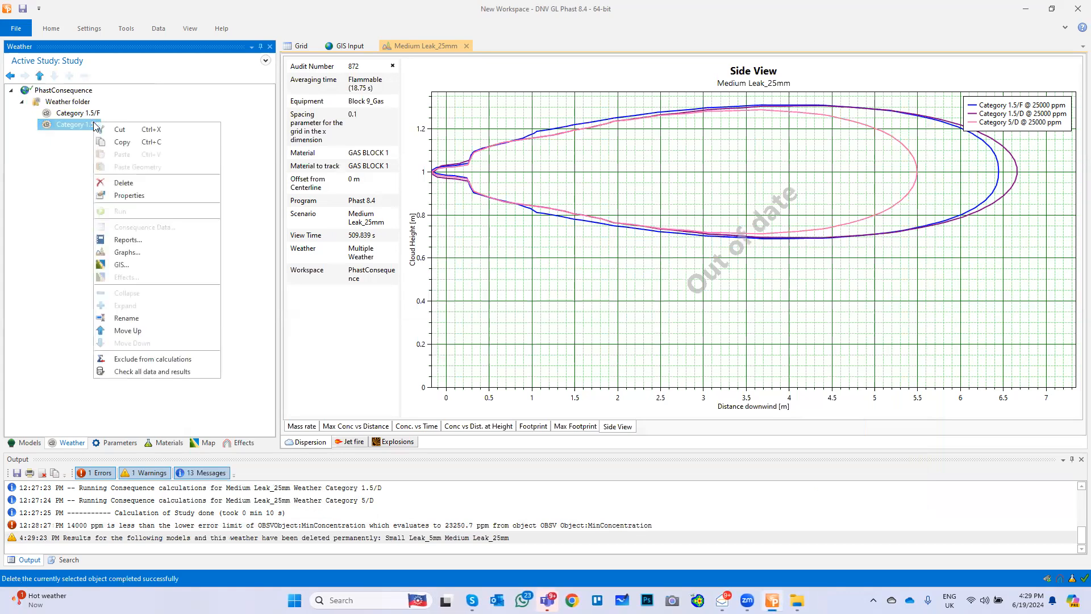
{"action": "left_click", "coordinate": [129, 181]}
{"action": "left_click", "coordinate": [589, 349]}
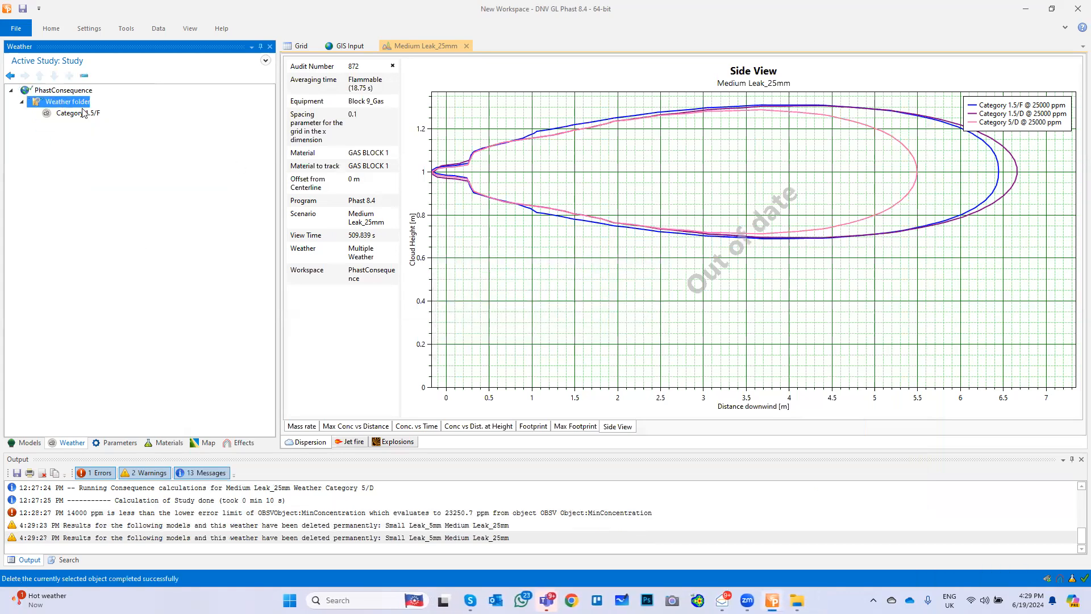
Set the Category 1.5/F weather to a 3 m/s wind speed and Pasquill stability D (neutral), accepting deletion of the affected results
{"action": "double_click", "coordinate": [76, 112]}
{"action": "left_click", "coordinate": [280, 147]}
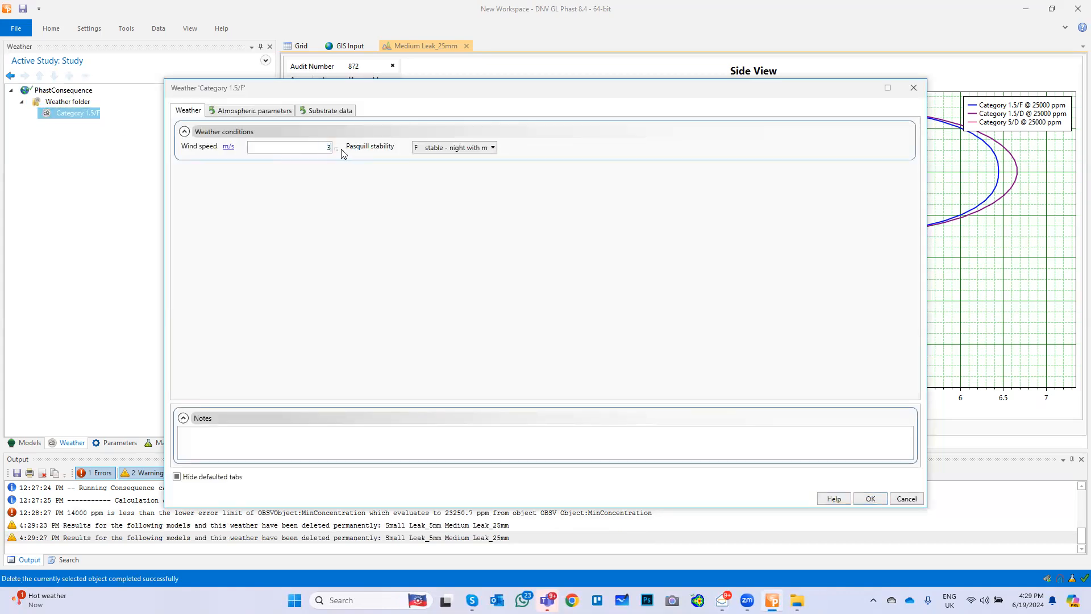
{"action": "left_click", "coordinate": [442, 149]}
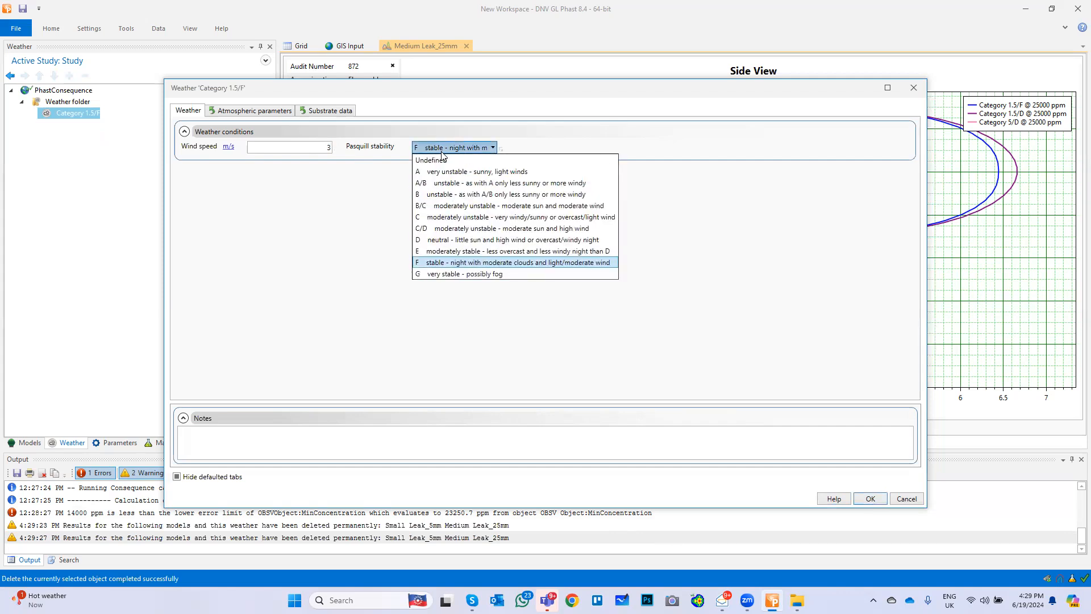
{"action": "left_click", "coordinate": [443, 240]}
{"action": "left_click", "coordinate": [869, 499]}
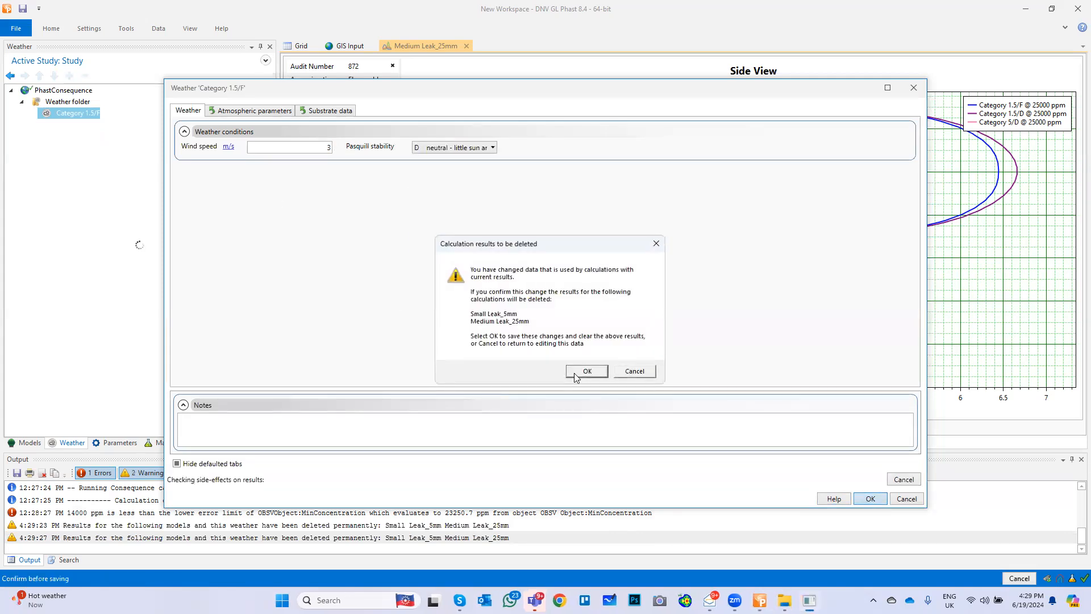
{"action": "left_click", "coordinate": [585, 368]}
Rename the remaining weather in the weather folder as 3D
{"action": "right_click", "coordinate": [90, 117]}
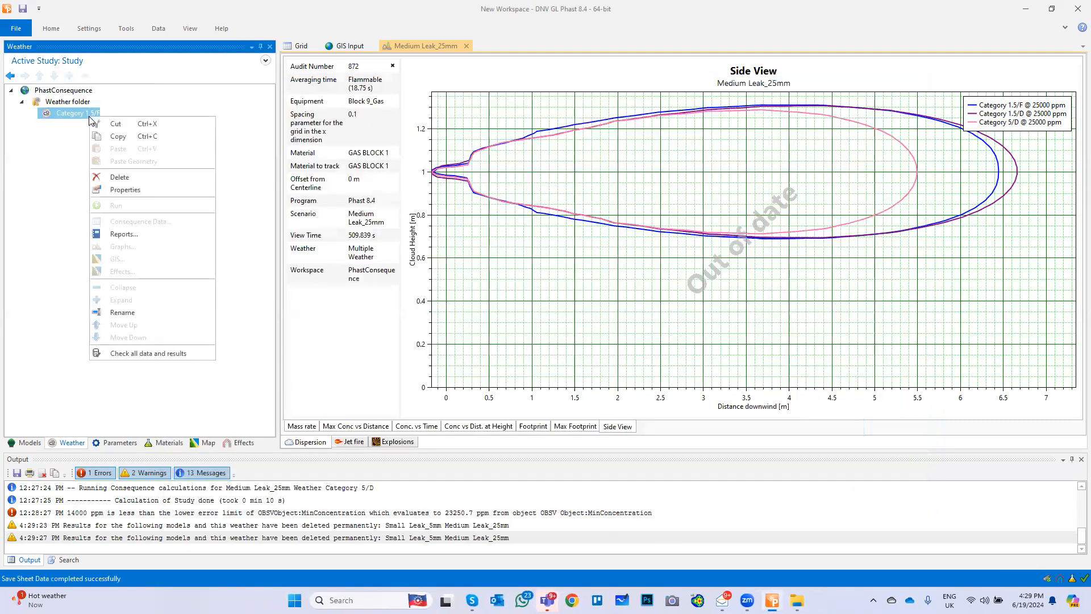
{"action": "left_click", "coordinate": [132, 312]}
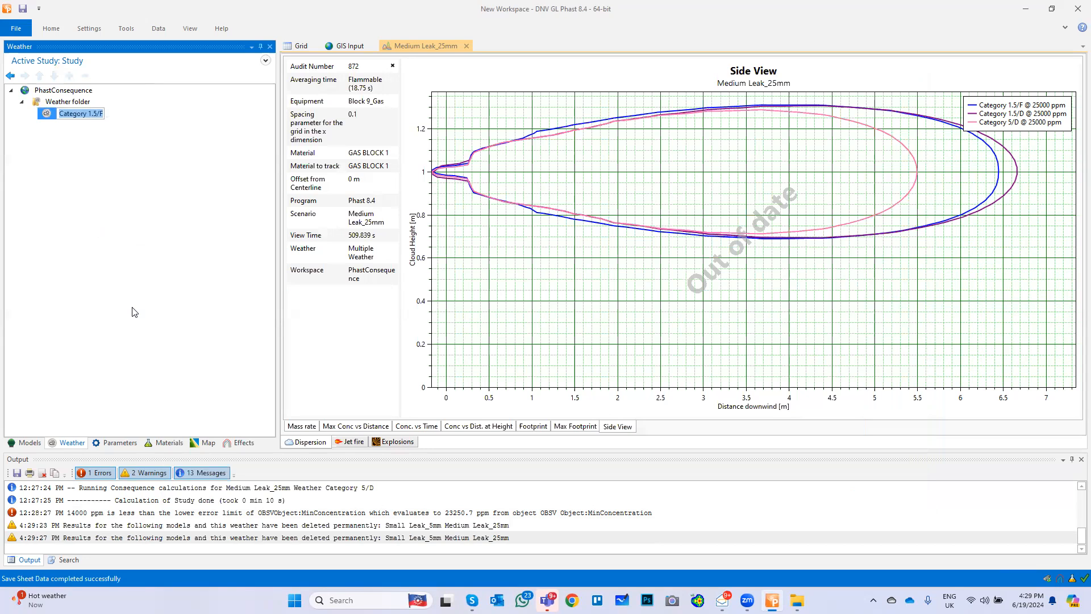
{"action": "type", "text": "3D"}
{"action": "key", "text": "Return"}
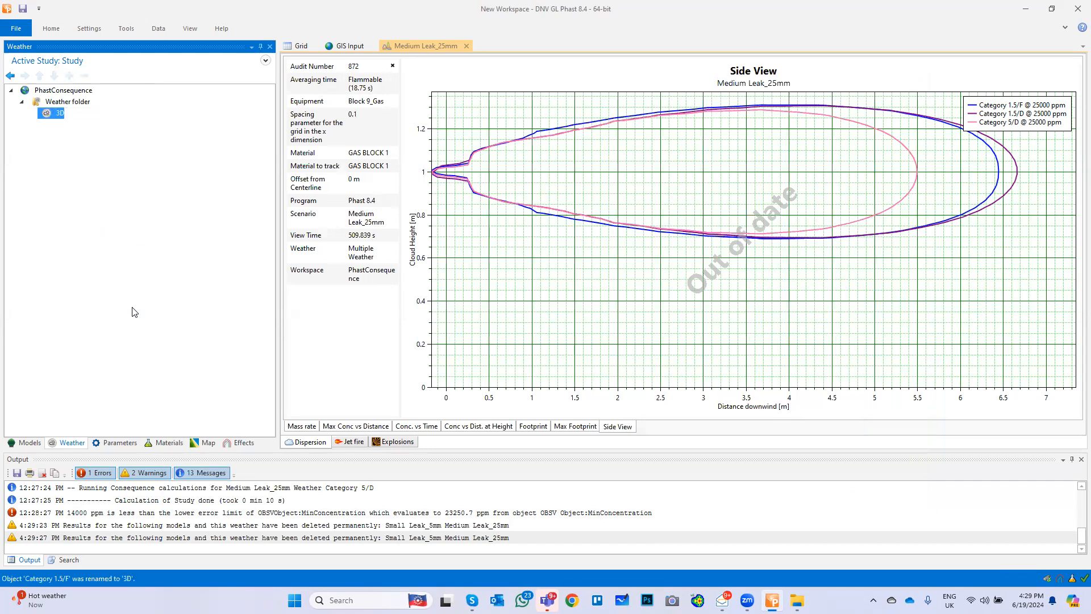
Enable the lethality calculation in the pool fire parameters of the parameter set
{"action": "left_click", "coordinate": [110, 444]}
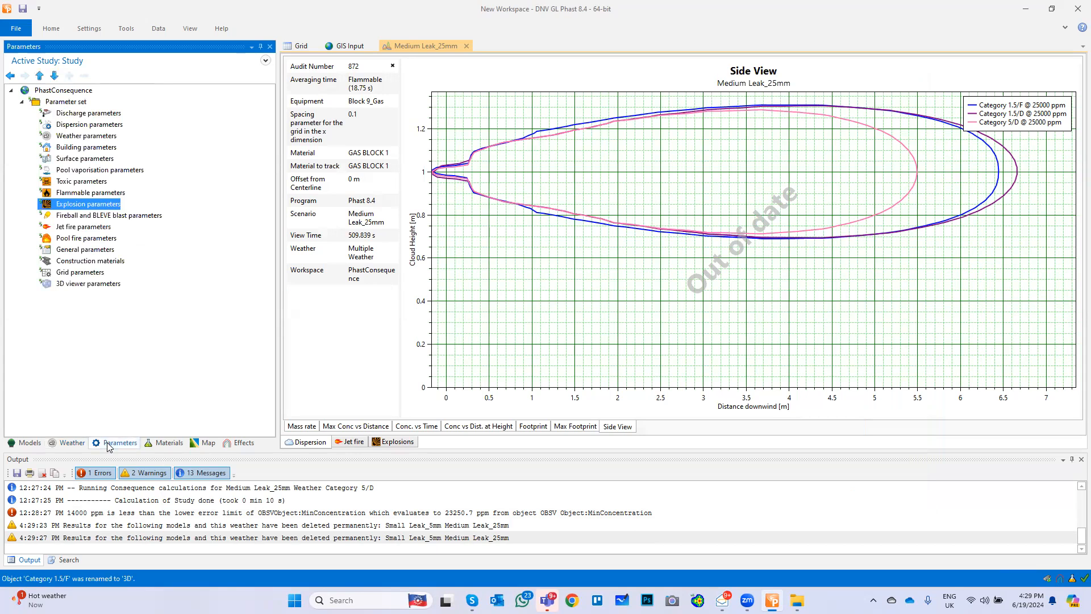
{"action": "double_click", "coordinate": [84, 239]}
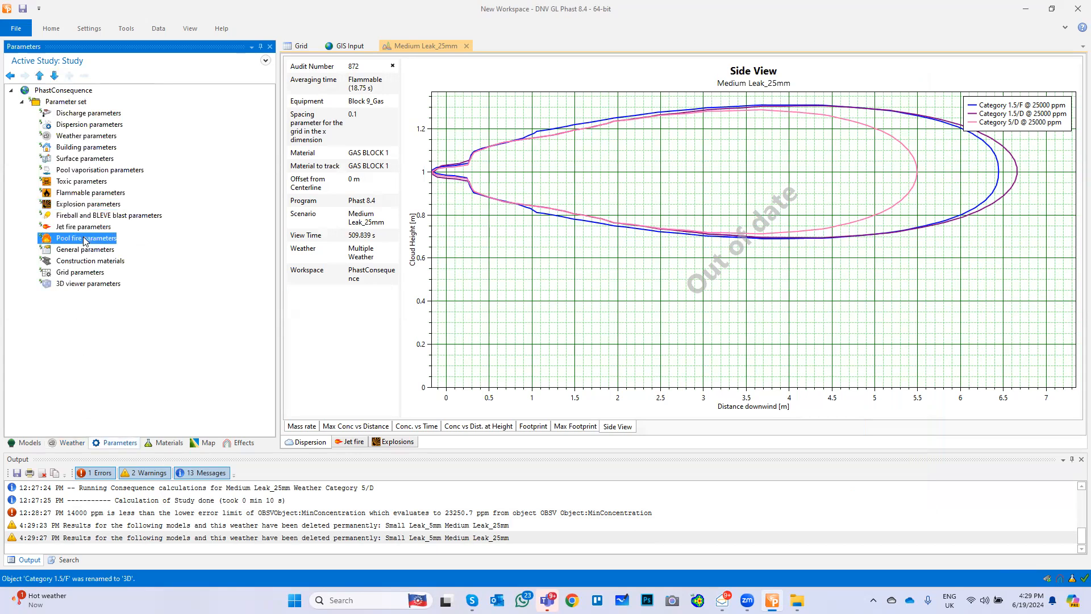
{"action": "left_click", "coordinate": [282, 110]}
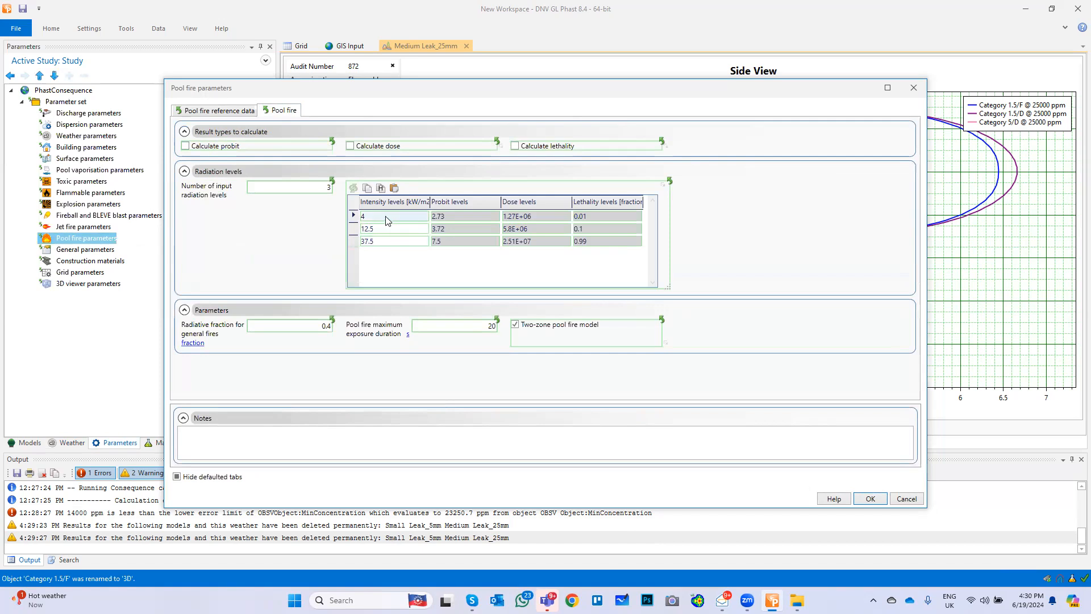
{"action": "left_click", "coordinate": [515, 146]}
Set the pool fire lethality level in the 12.5 kW/m2 row to 0.5 and save the pool fire parameters
{"action": "left_click", "coordinate": [603, 216]}
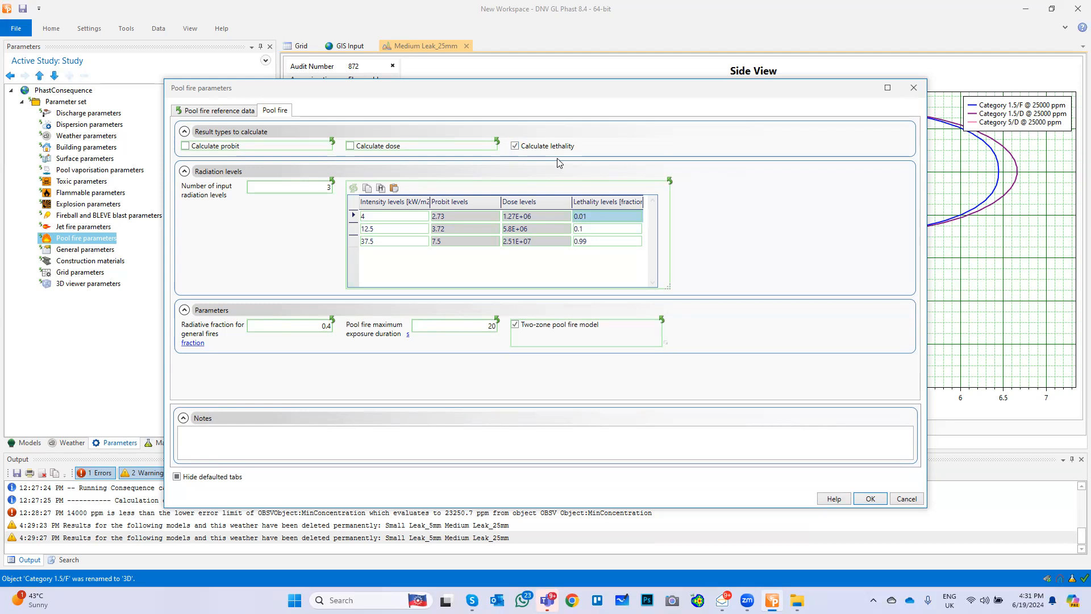
{"action": "left_click", "coordinate": [396, 230]}
{"action": "left_click", "coordinate": [589, 228]}
{"action": "left_click", "coordinate": [589, 227]}
{"action": "type", "text": "0"}
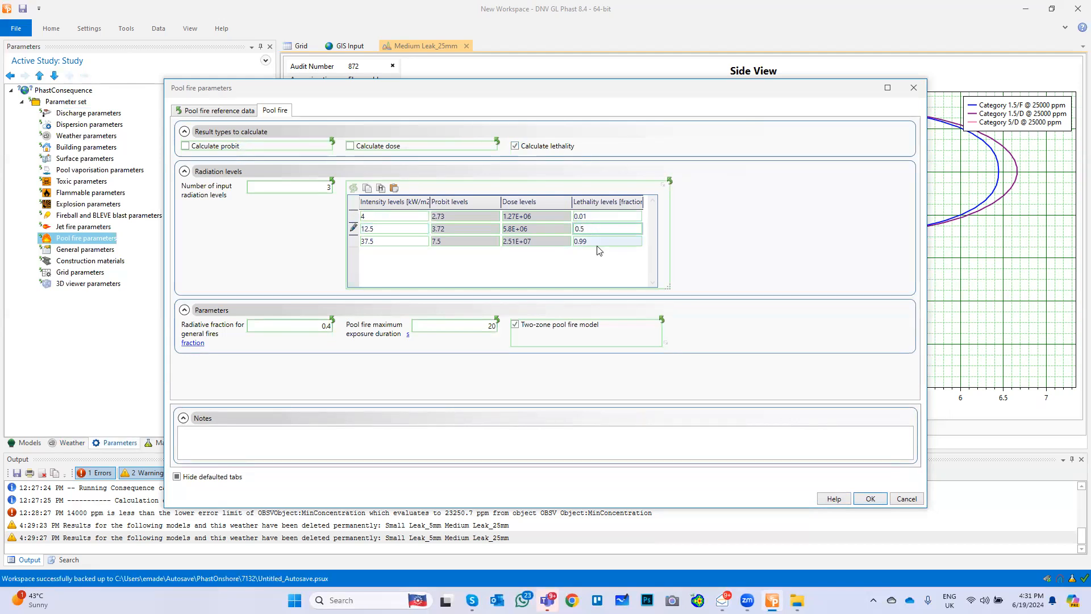
{"action": "key", "text": "Return"}
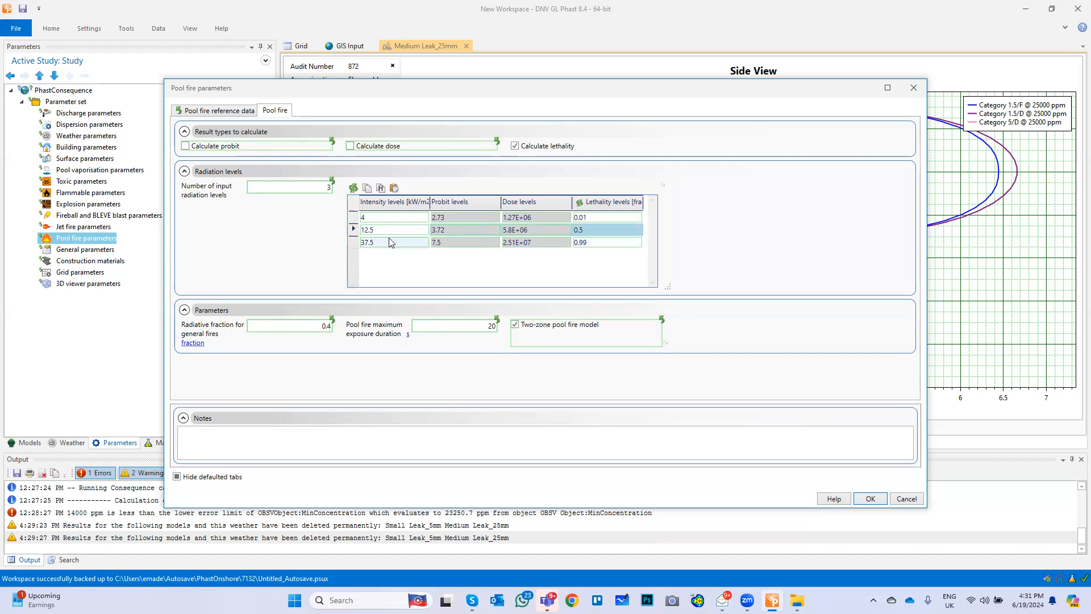
{"action": "left_click", "coordinate": [588, 248]}
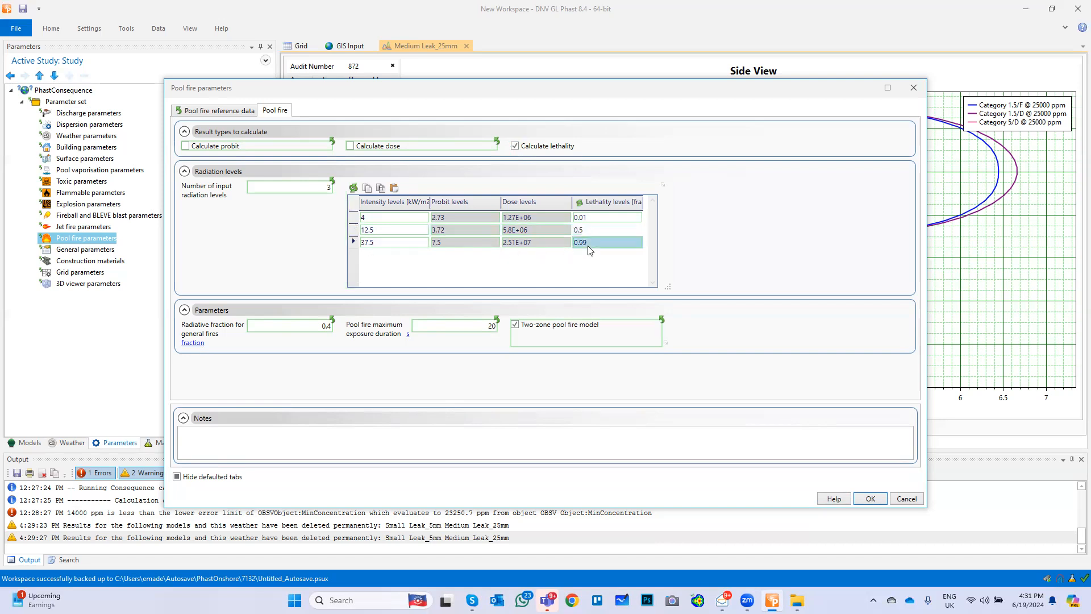
{"action": "left_click", "coordinate": [870, 498]}
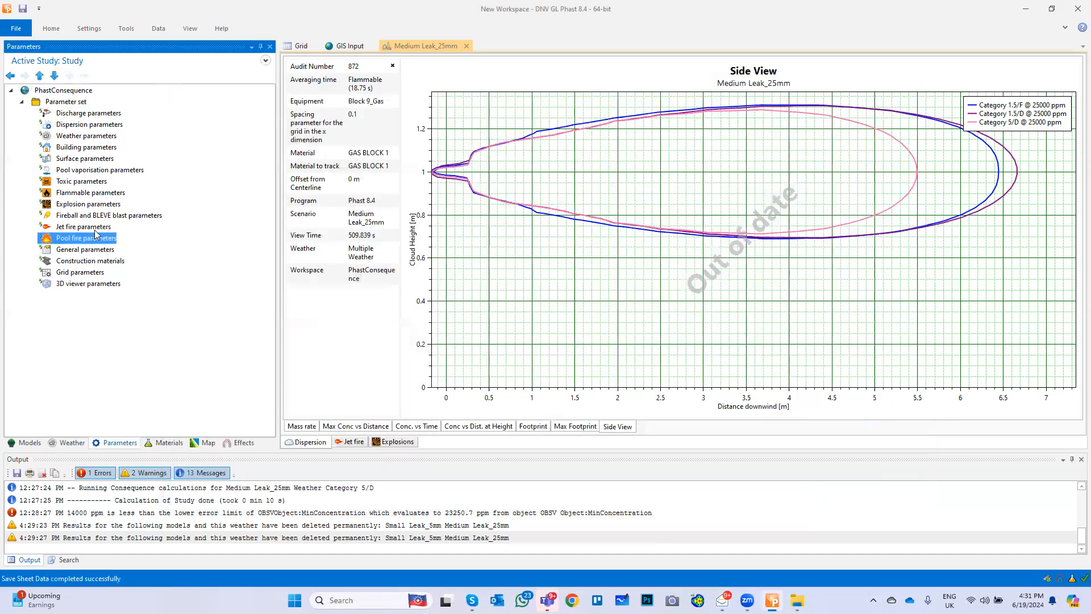
In the jet fire parameters, enable the lethality calculation and set the 12.5 kW/m2 row's lethality level to 0.5, accepting deletion of affected results
{"action": "double_click", "coordinate": [95, 227]}
{"action": "left_click", "coordinate": [274, 111]}
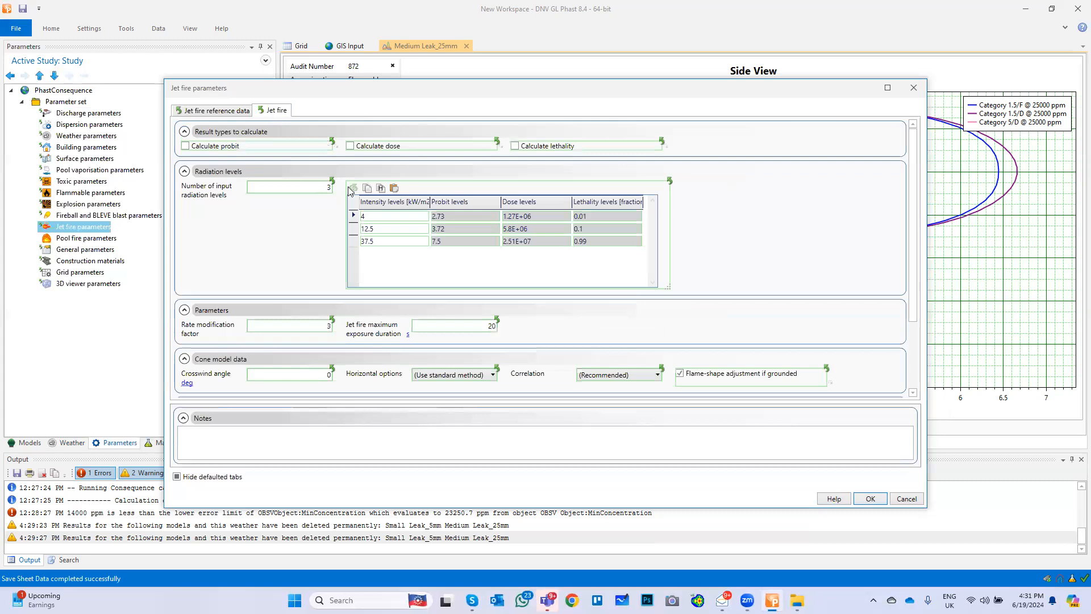
{"action": "left_click", "coordinate": [515, 147]}
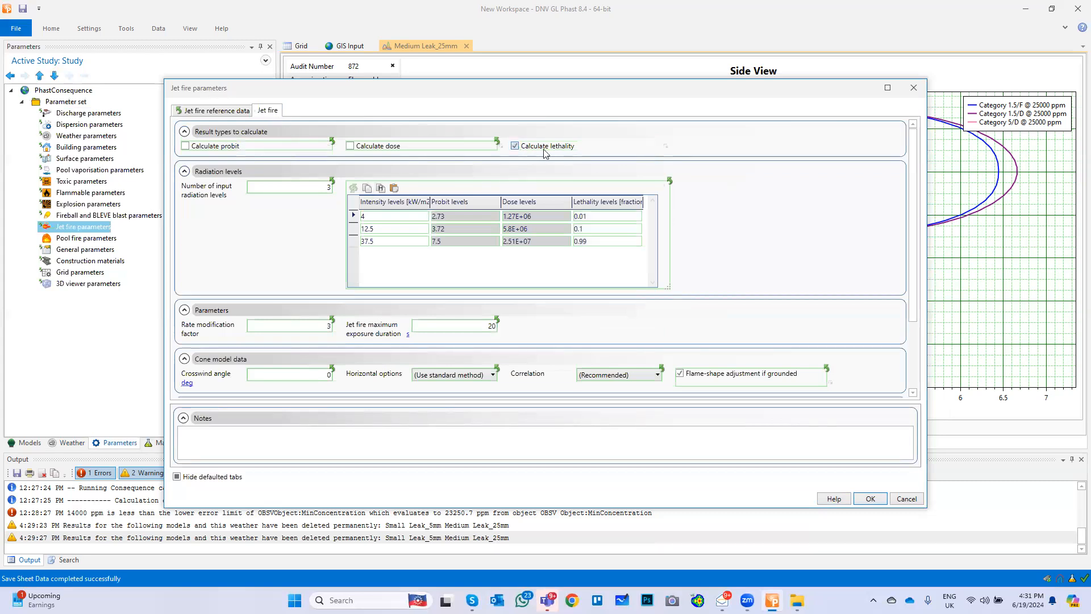
{"action": "left_click", "coordinate": [591, 229]}
{"action": "left_click", "coordinate": [591, 228]}
{"action": "type", "text": "0.5"}
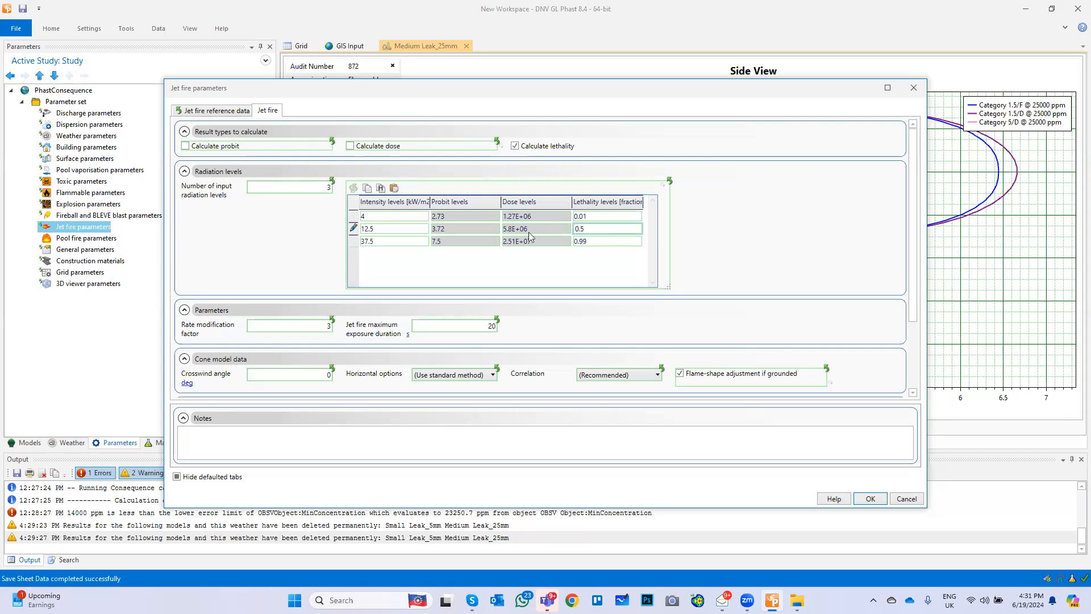
{"action": "left_click", "coordinate": [871, 499]}
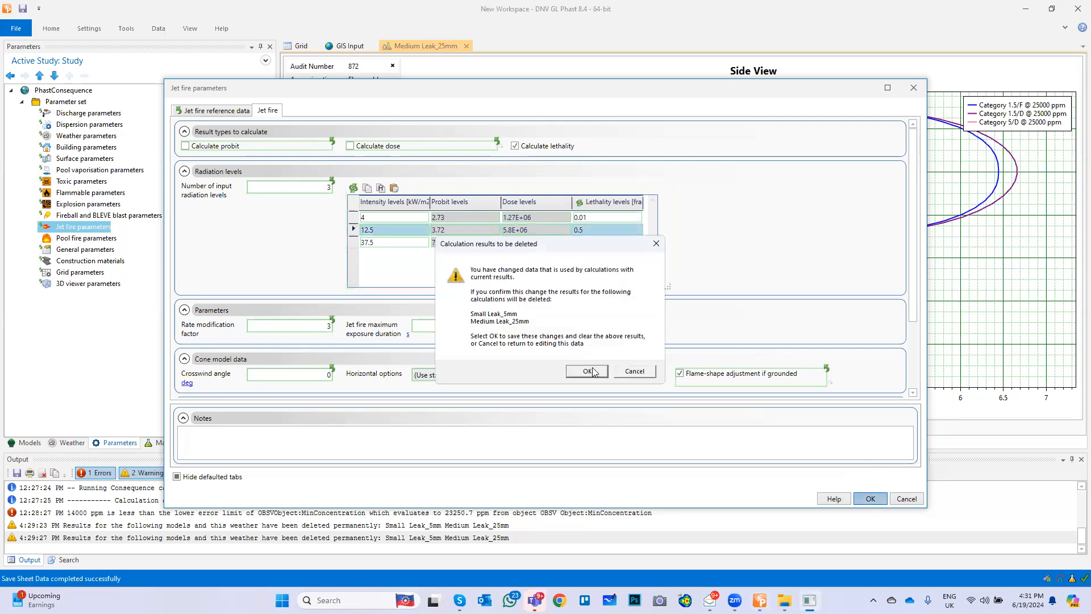
{"action": "left_click", "coordinate": [587, 371]}
In the fireball parameters, enable the lethality calculation and set the 12.5 kW/m2 row's lethality level to 0.5
{"action": "left_click", "coordinate": [137, 216]}
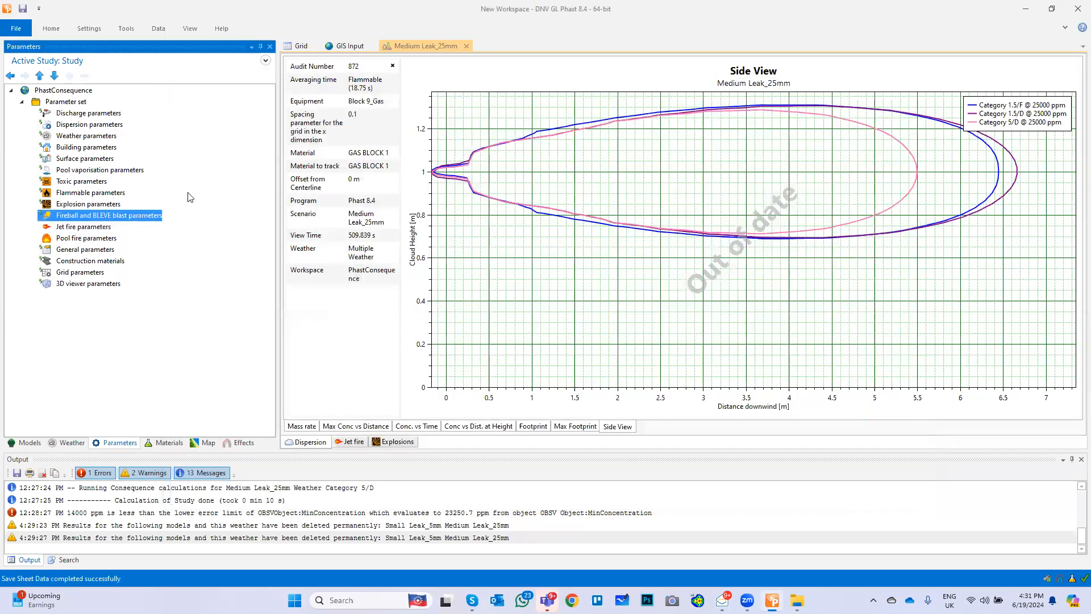
{"action": "left_click", "coordinate": [296, 112]}
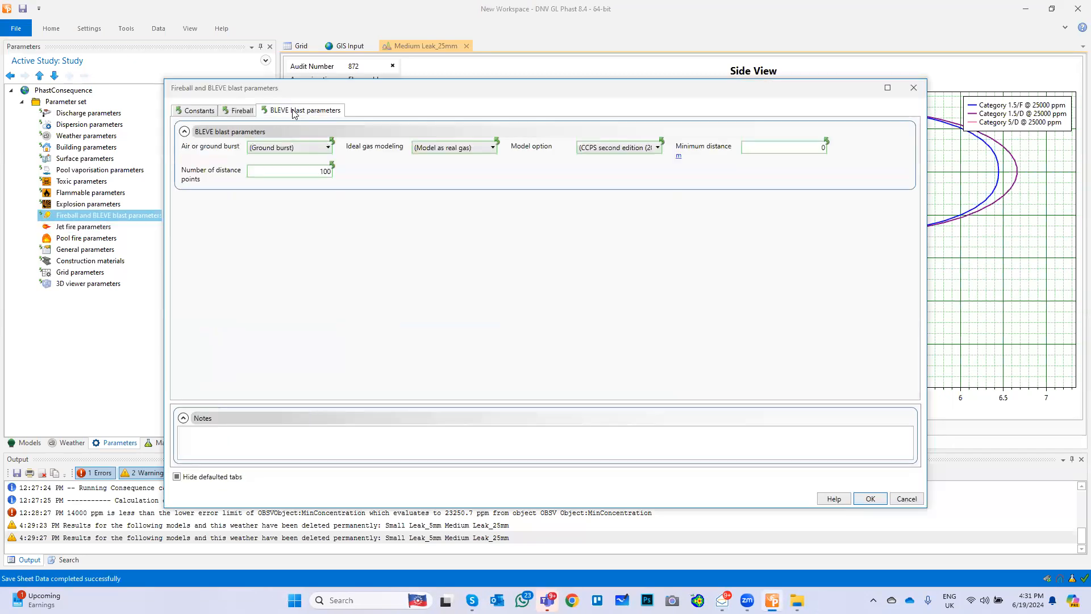
{"action": "left_click", "coordinate": [238, 111]}
{"action": "left_click", "coordinate": [516, 146]}
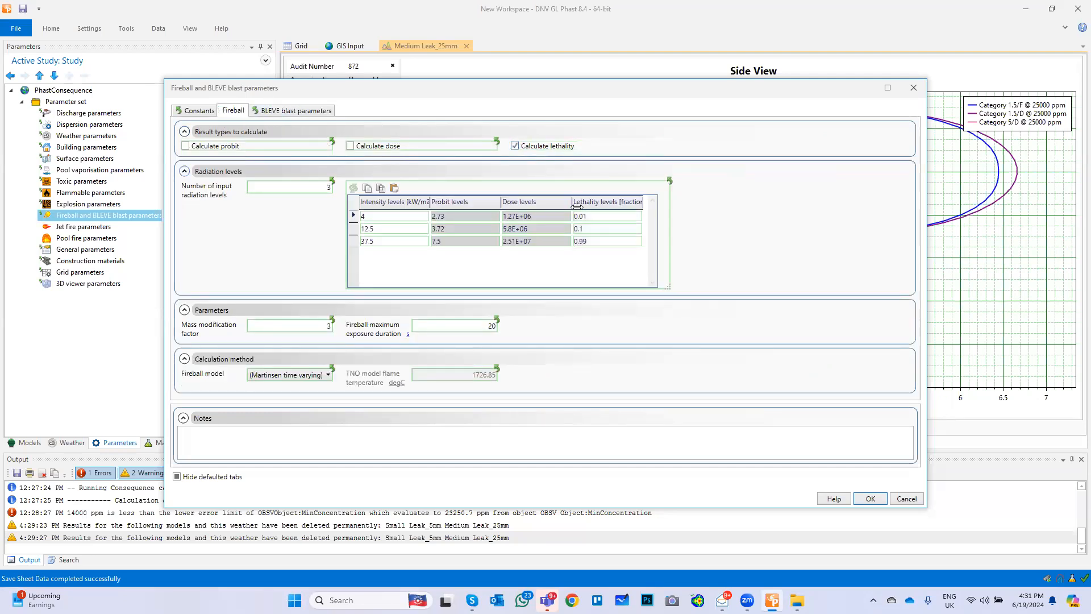
{"action": "left_click", "coordinate": [592, 228]}
{"action": "type", "text": "0.5"}
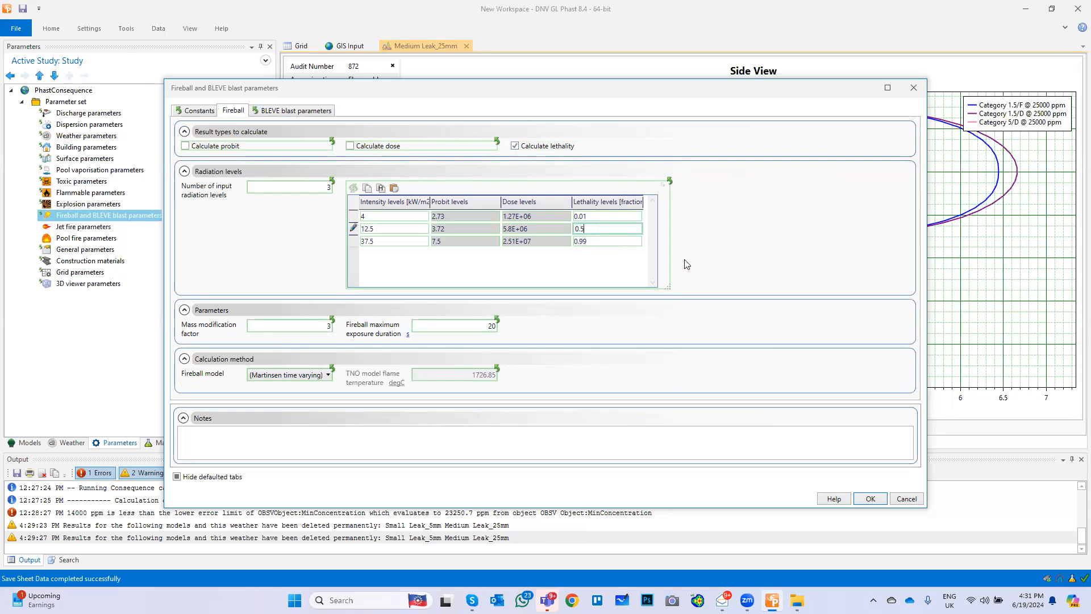
{"action": "left_click", "coordinate": [870, 499]}
Review the explosion parameters' reporting overpressure levels and explosion mass modification settings
{"action": "double_click", "coordinate": [100, 203]}
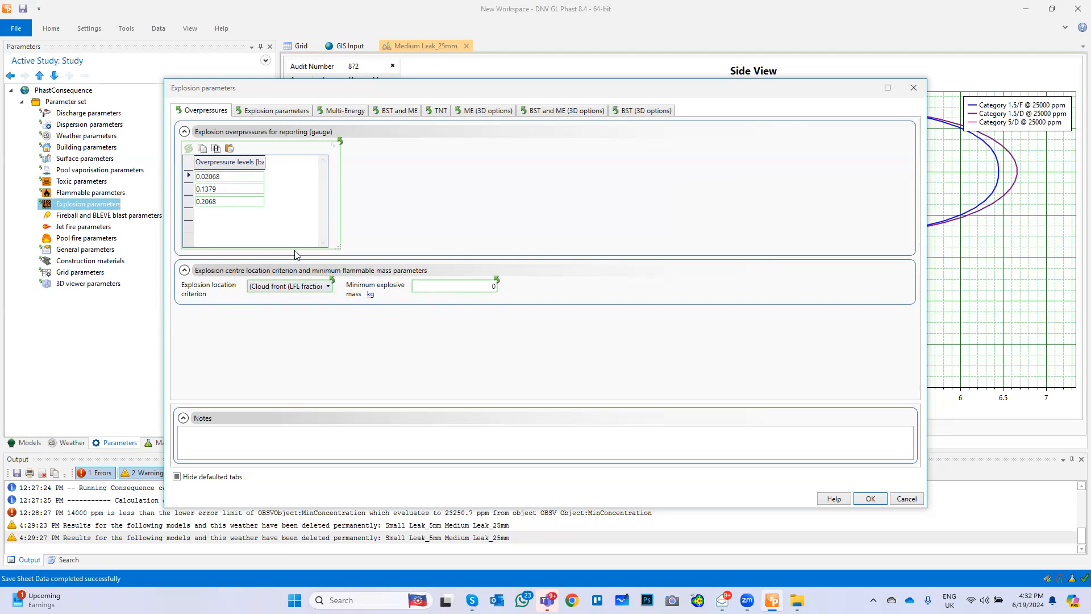
{"action": "left_click", "coordinate": [283, 111]}
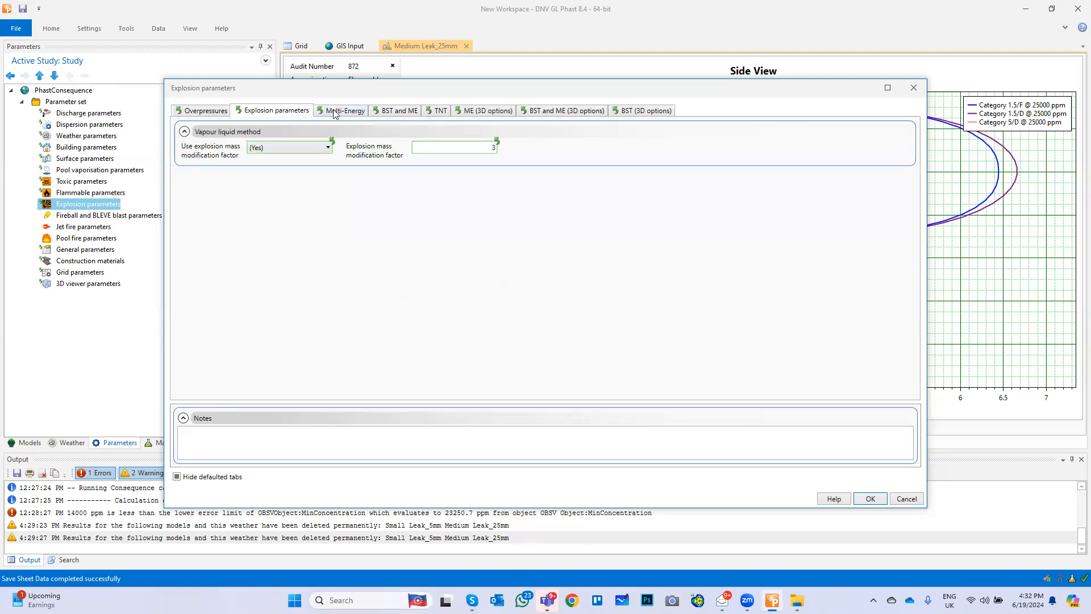
{"action": "left_click", "coordinate": [209, 113]}
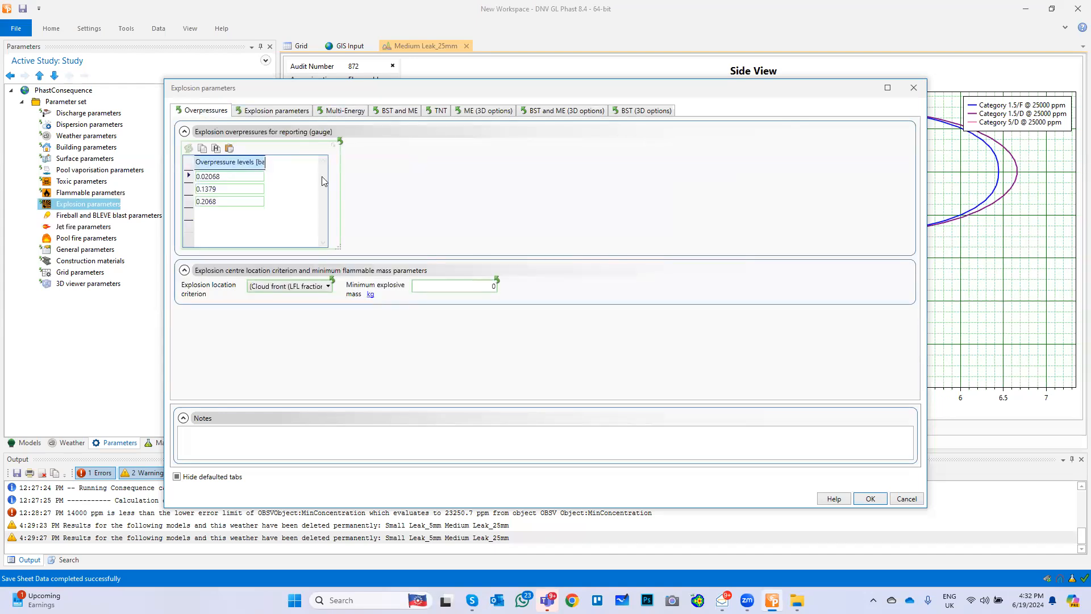
{"action": "left_click", "coordinate": [870, 499]}
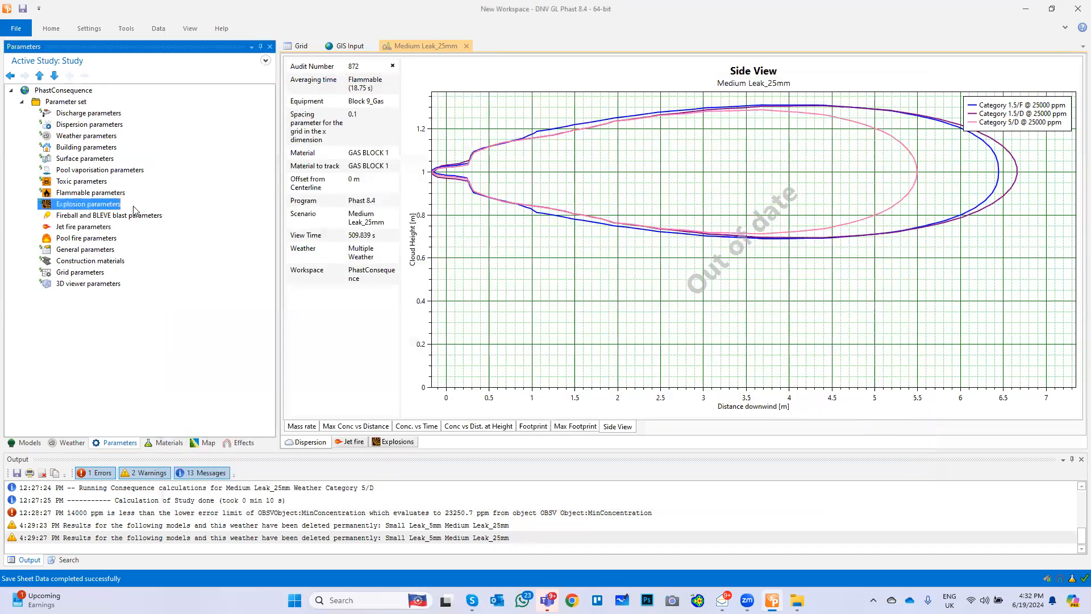
Run the consequence calculation for the Medium Leak_25mm scenario
{"action": "left_click", "coordinate": [104, 193]}
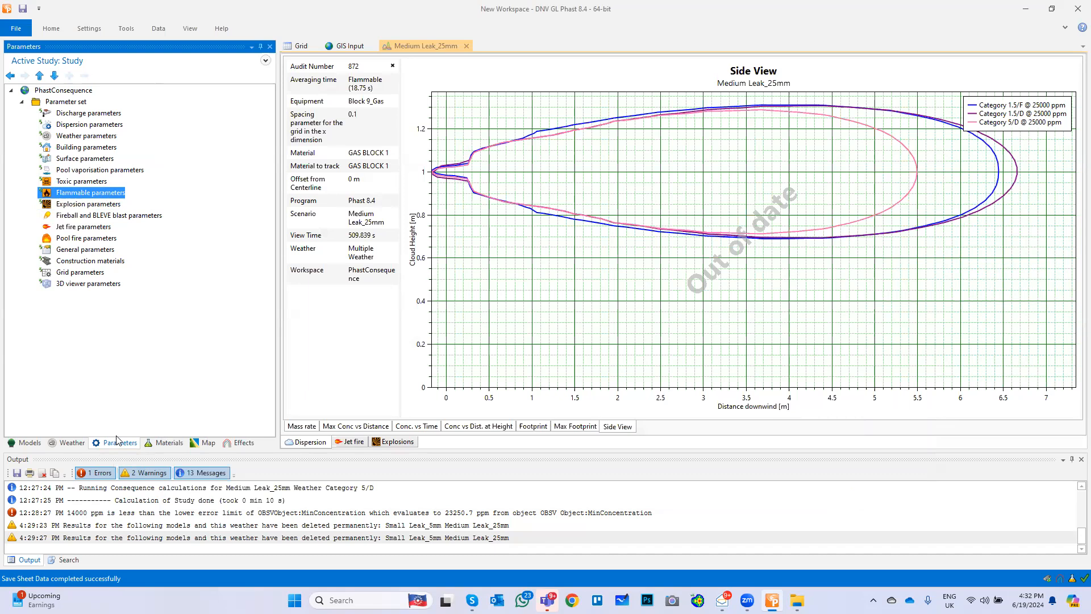
{"action": "left_click", "coordinate": [72, 442]}
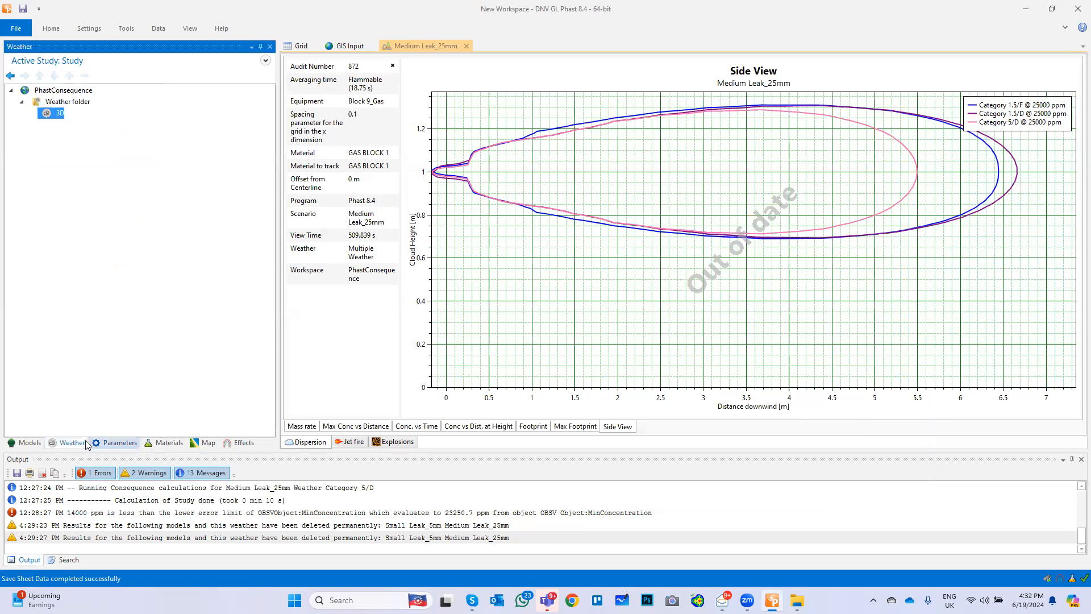
{"action": "left_click", "coordinate": [25, 442]}
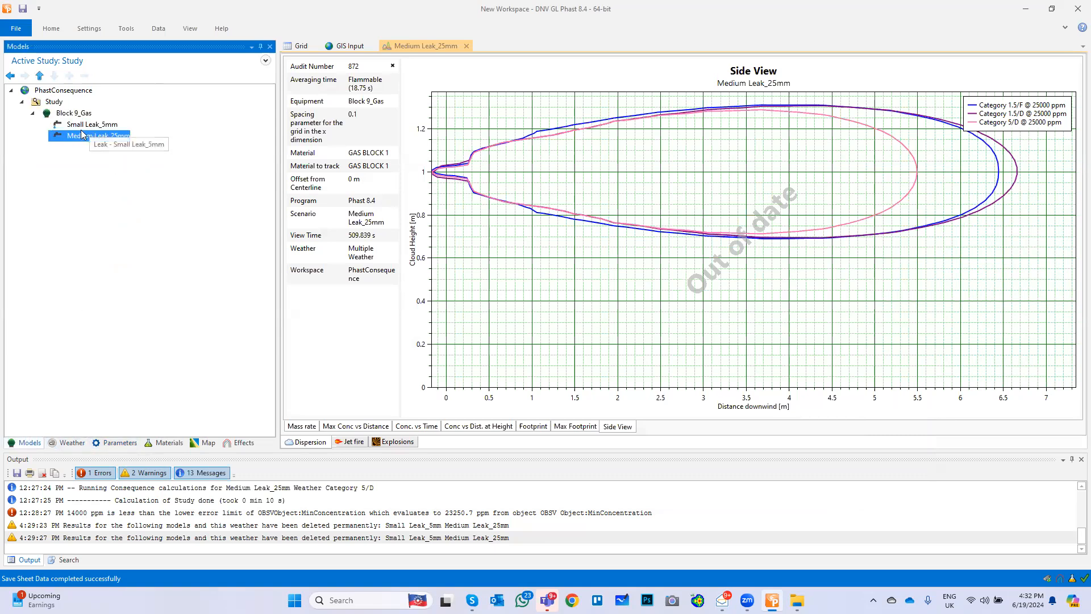
{"action": "left_click", "coordinate": [51, 29]}
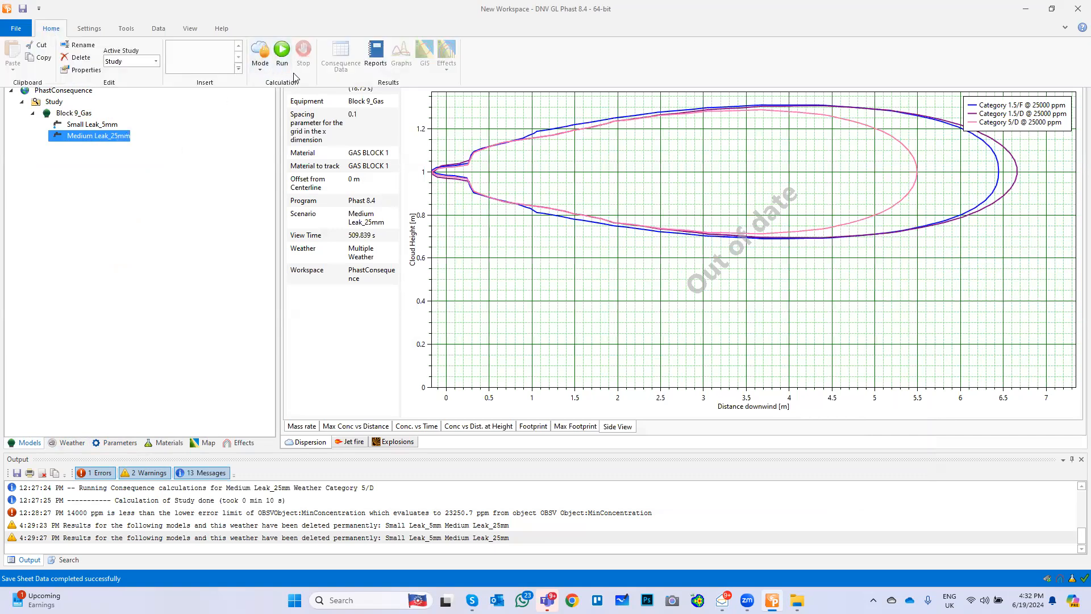
{"action": "left_click", "coordinate": [282, 49]}
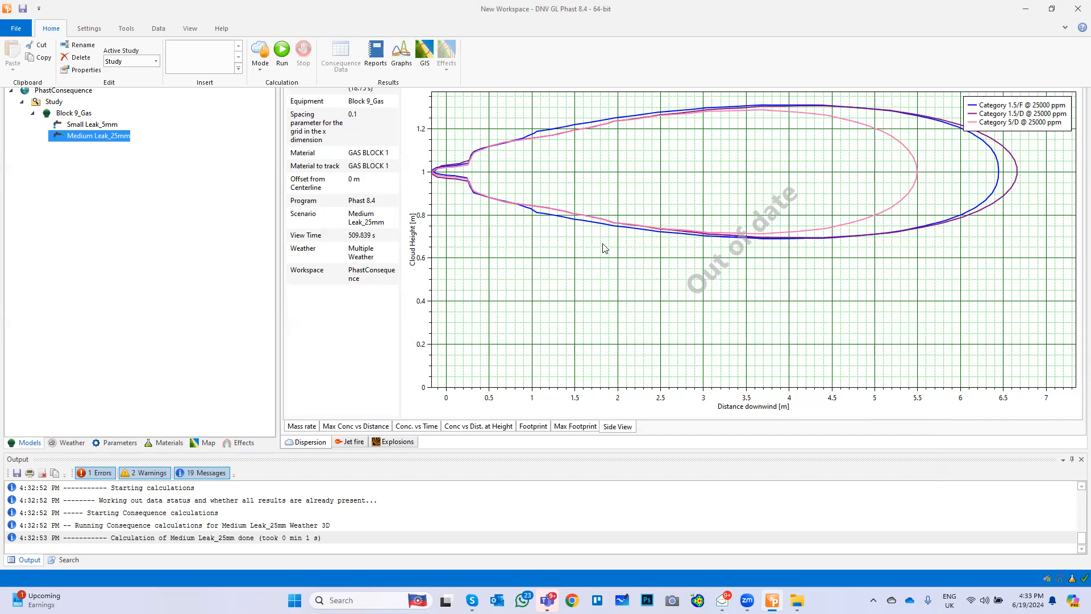
Generate new graphs for Medium Leak_25mm and view the dispersion footprint, maximum footprint and side view
{"action": "left_click", "coordinate": [130, 202]}
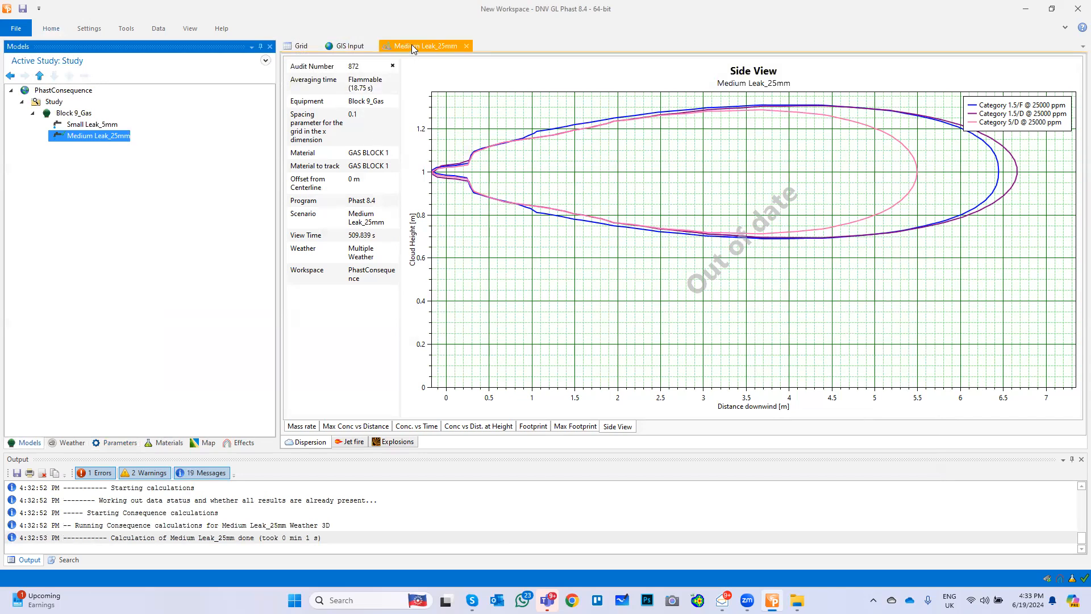
{"action": "left_click", "coordinate": [52, 28]}
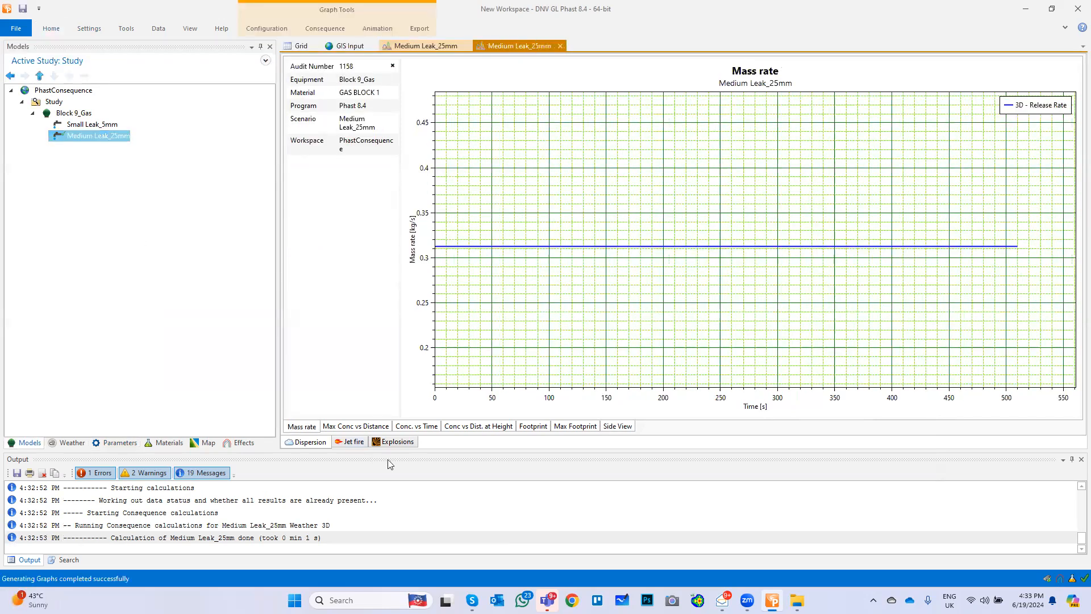
{"action": "left_click", "coordinate": [533, 428]}
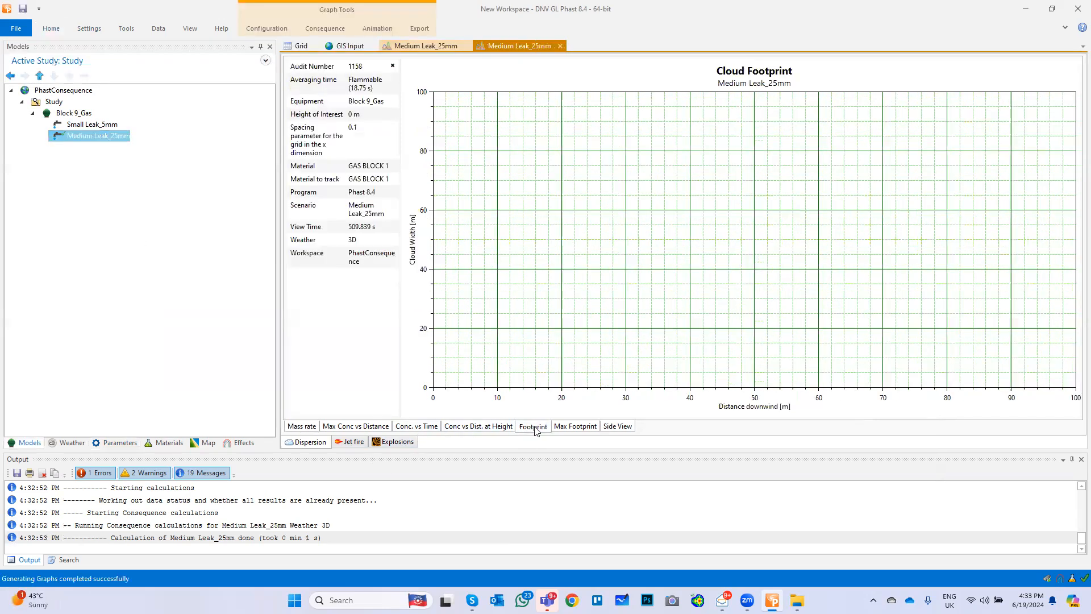
{"action": "left_click", "coordinate": [573, 428]}
{"action": "left_click", "coordinate": [617, 427]}
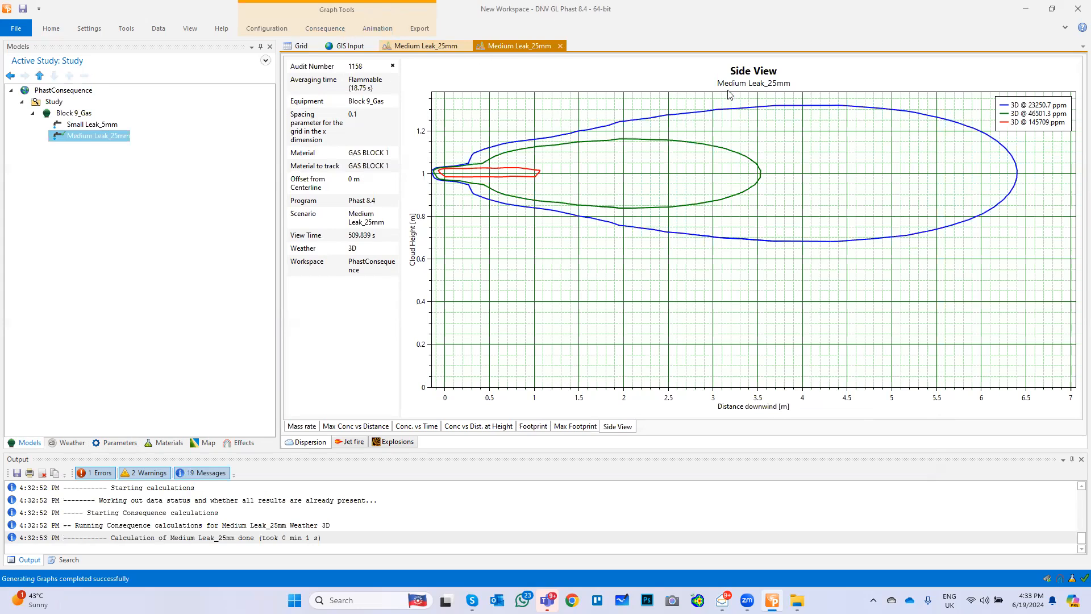
In the side view graph's concentration settings, turn off Level 2 and Level 3 so only the primary concentration is plotted
{"action": "left_click", "coordinate": [339, 31]}
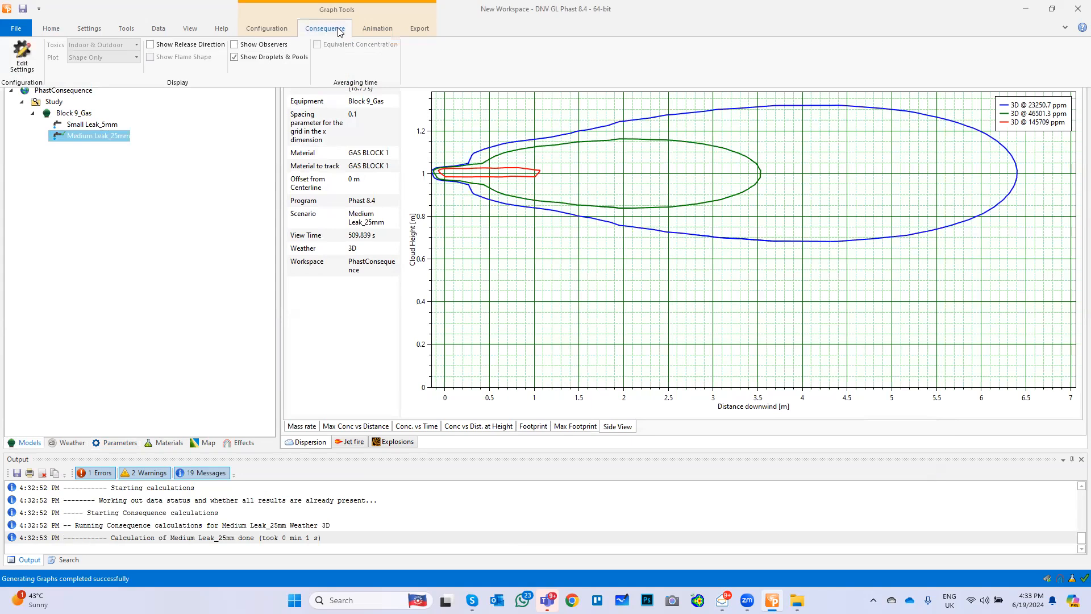
{"action": "left_click", "coordinate": [23, 55]}
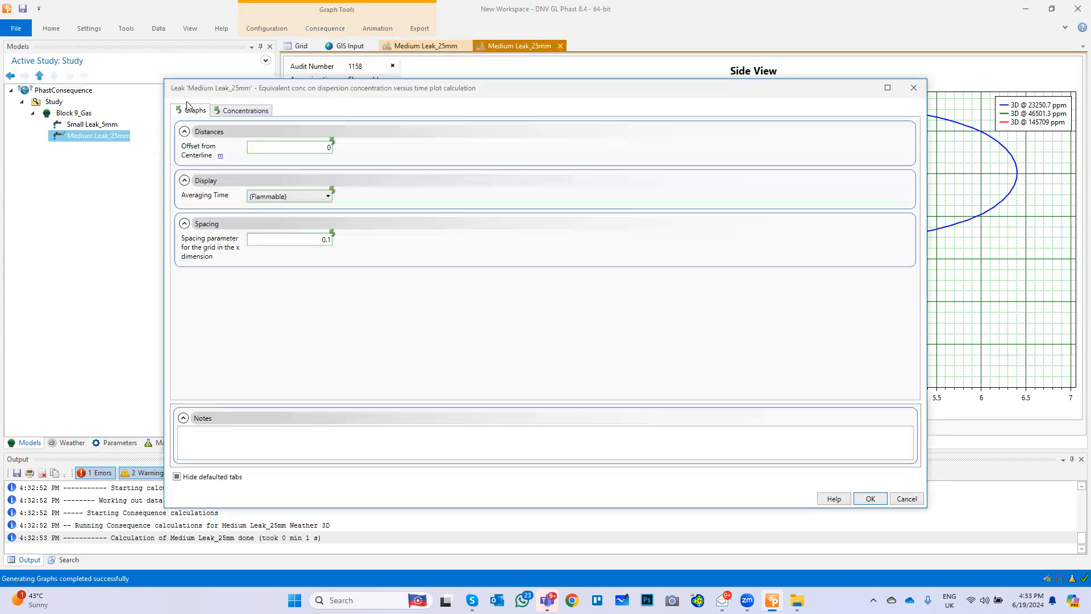
{"action": "left_click", "coordinate": [240, 110]}
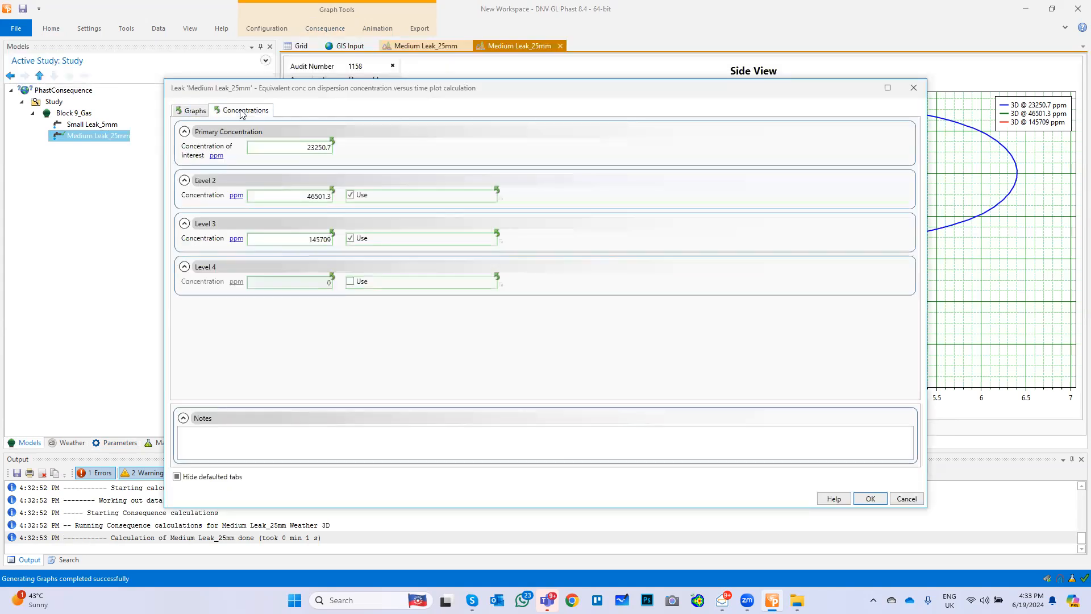
{"action": "left_click", "coordinate": [350, 239]}
{"action": "left_click", "coordinate": [350, 195]}
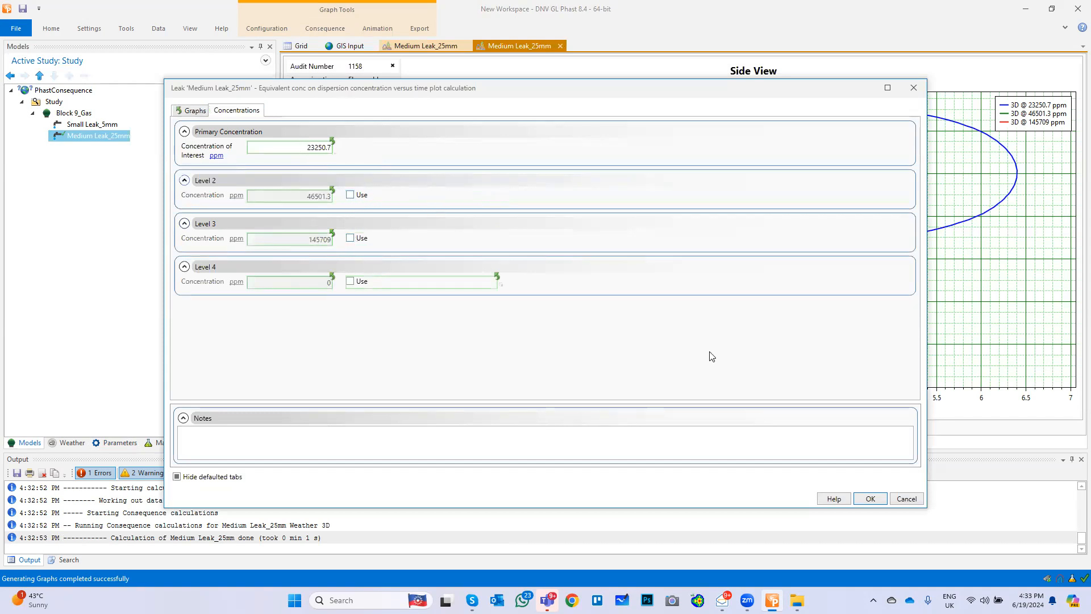
{"action": "left_click", "coordinate": [870, 498]}
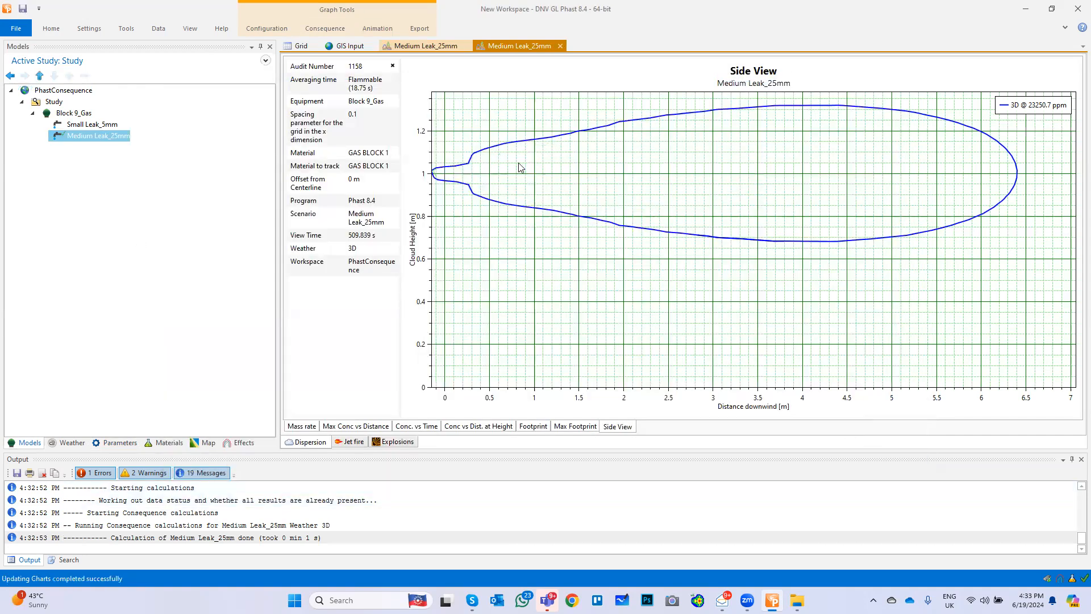
Examine the jet fire radiation, intensity radii and lethality radii graphs and the explosion worst case radii, and return to the parameter set
{"action": "left_click", "coordinate": [354, 442]}
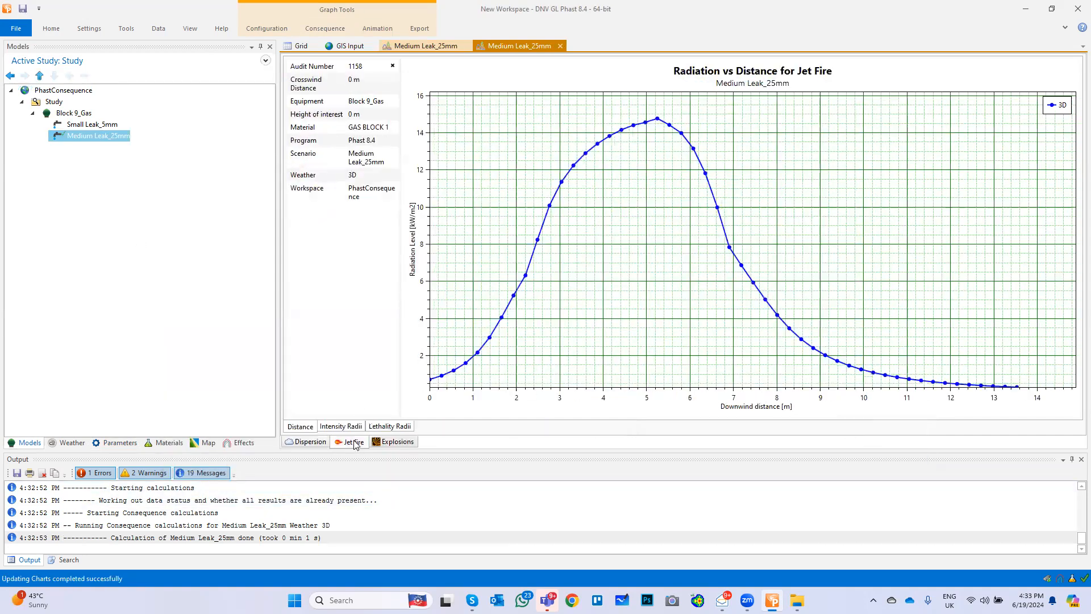
{"action": "left_click", "coordinate": [348, 427]}
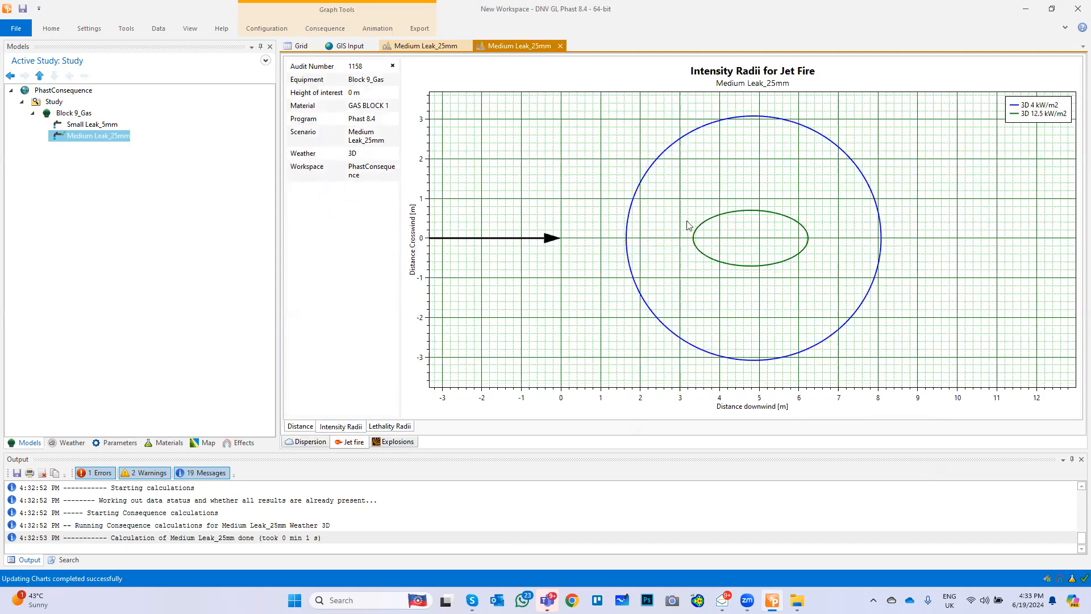
{"action": "left_click", "coordinate": [387, 427]}
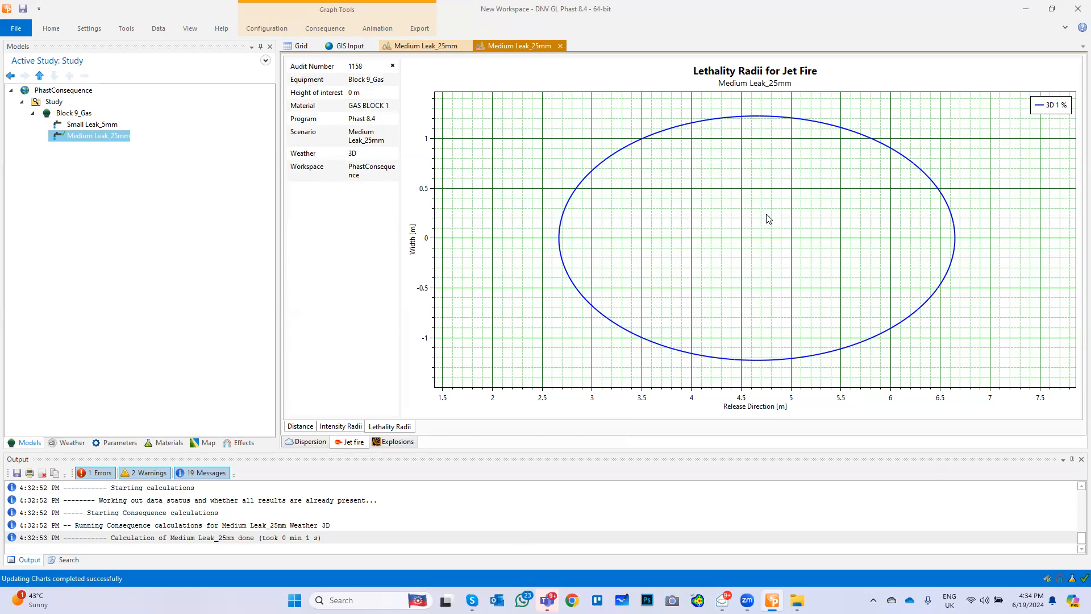
{"action": "left_click", "coordinate": [384, 441]}
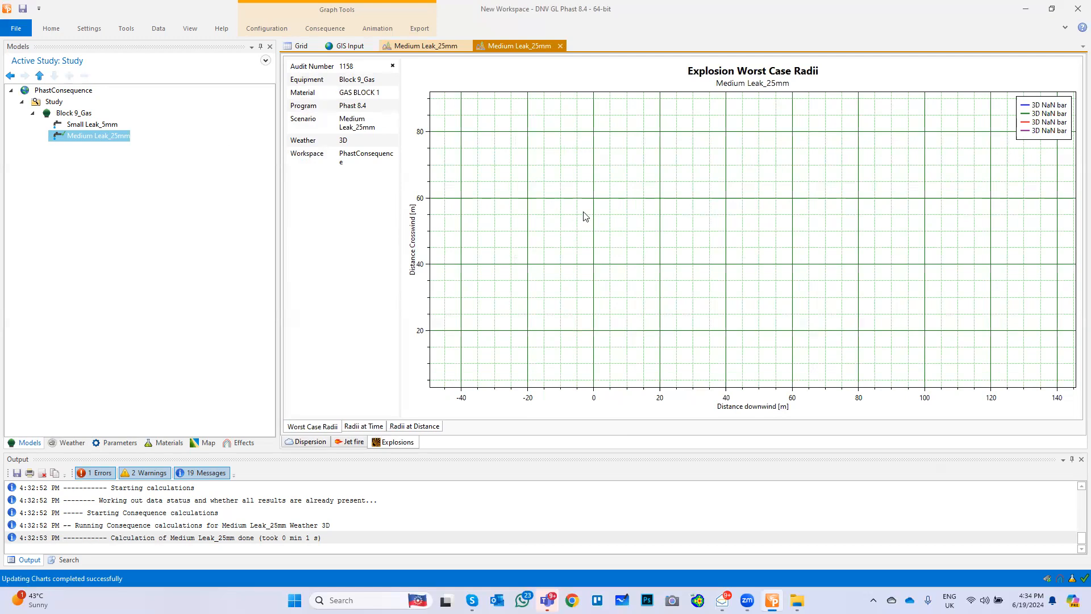
{"action": "left_click", "coordinate": [112, 446]}
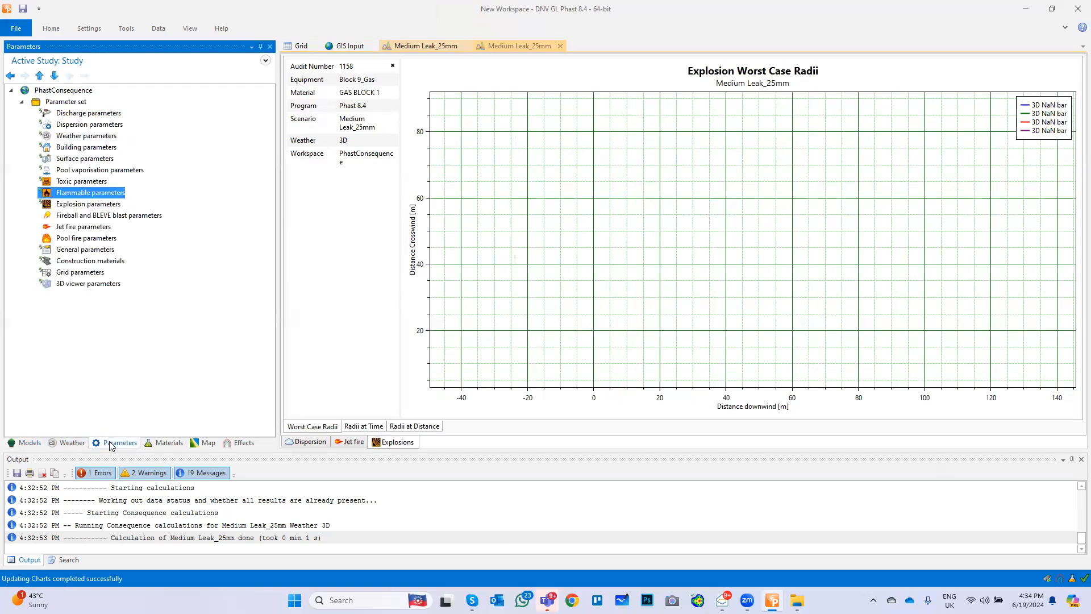